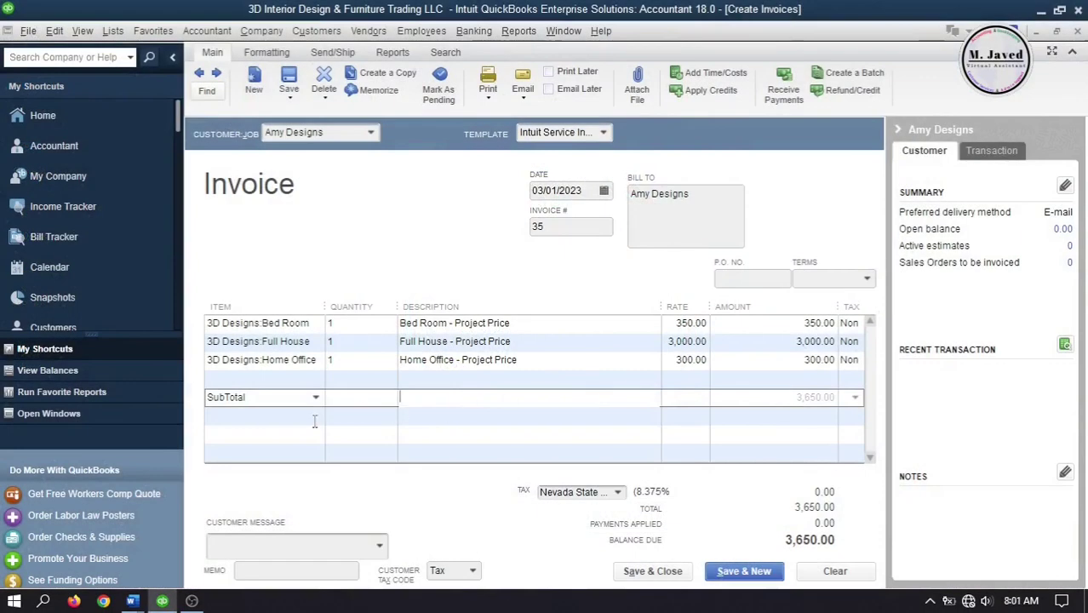
Add the Discount item to the invoice on the line below SubTotal.
{"action": "left_click", "coordinate": [255, 434]}
{"action": "type", "text": "Discou"}
{"action": "key", "text": "Tab"}
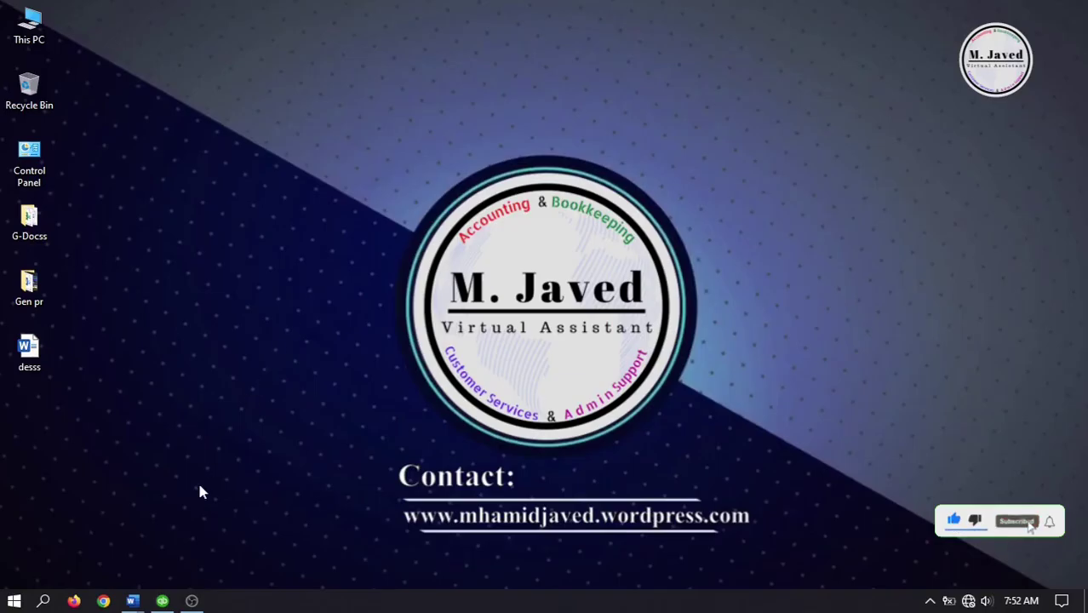
Switch to QuickBooks and search all fields of the item list for "Discount".
{"action": "left_click", "coordinate": [170, 532]}
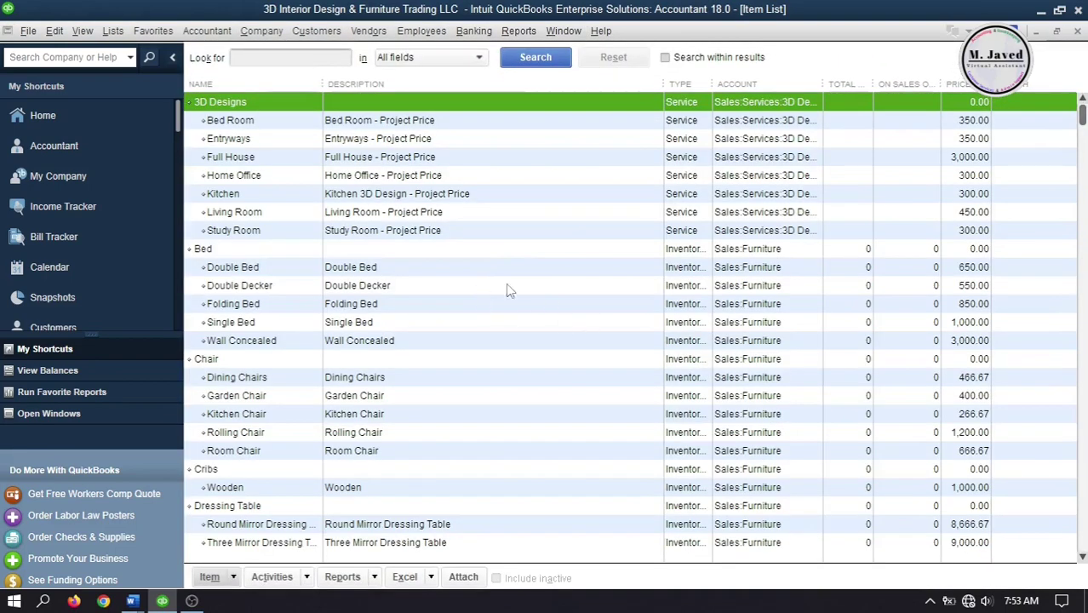
{"action": "mouse_move", "coordinate": [1082, 120]}
{"action": "left_mouse_down"}
{"action": "mouse_move", "coordinate": [1082, 298]}
{"action": "mouse_move", "coordinate": [1082, 115]}
{"action": "left_mouse_up"}
{"action": "left_click", "coordinate": [305, 58]}
{"action": "type", "text": "Dis"}
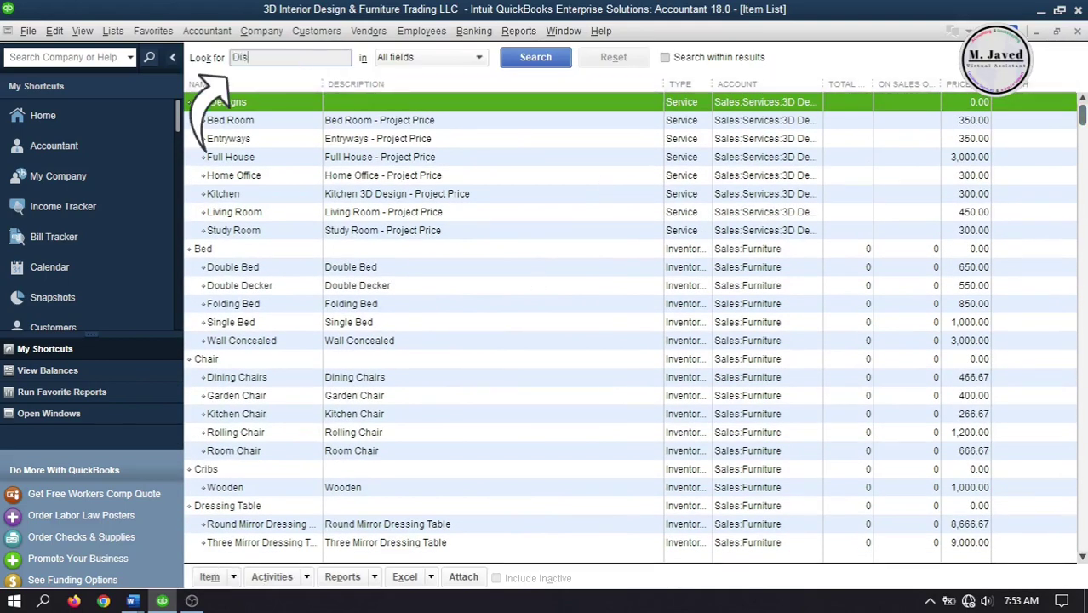
{"action": "type", "text": "count"}
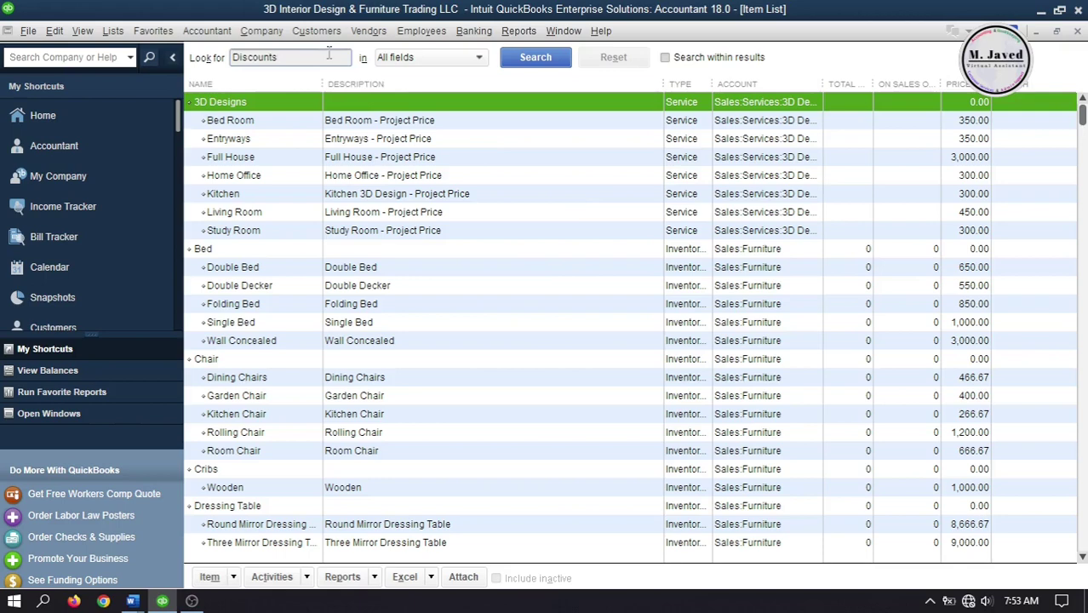
{"action": "left_click", "coordinate": [533, 60]}
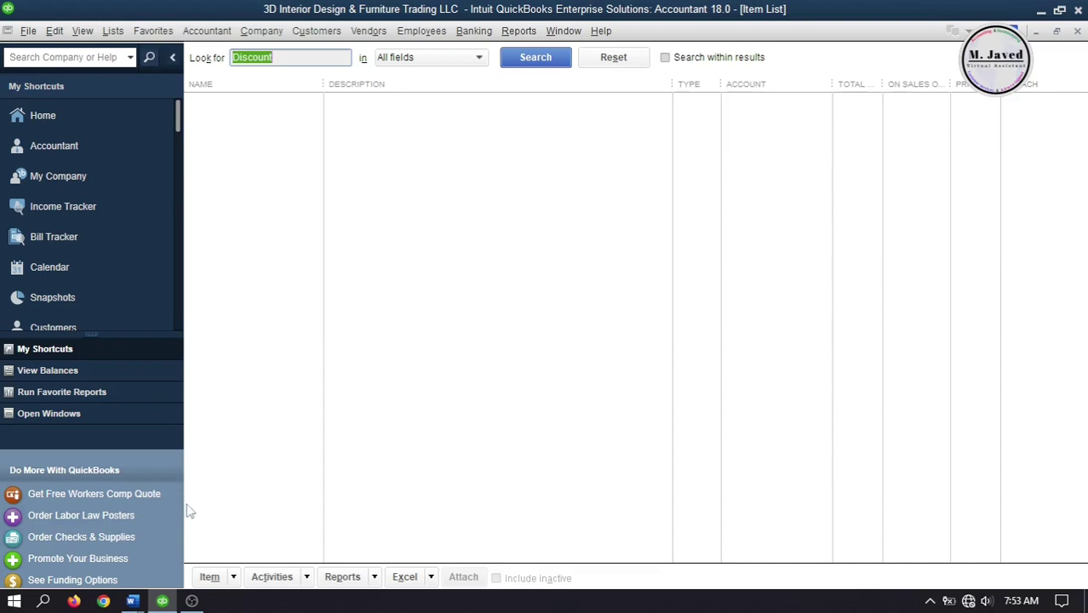
Start a new item in the item list and set its type to Discount.
{"action": "left_click", "coordinate": [209, 577]}
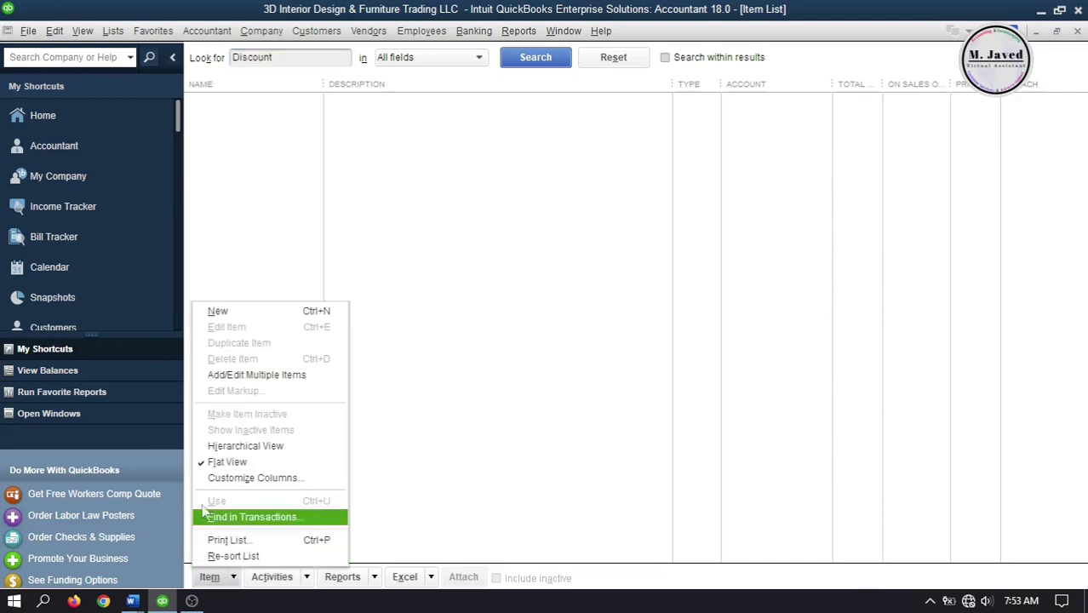
{"action": "left_click", "coordinate": [223, 311]}
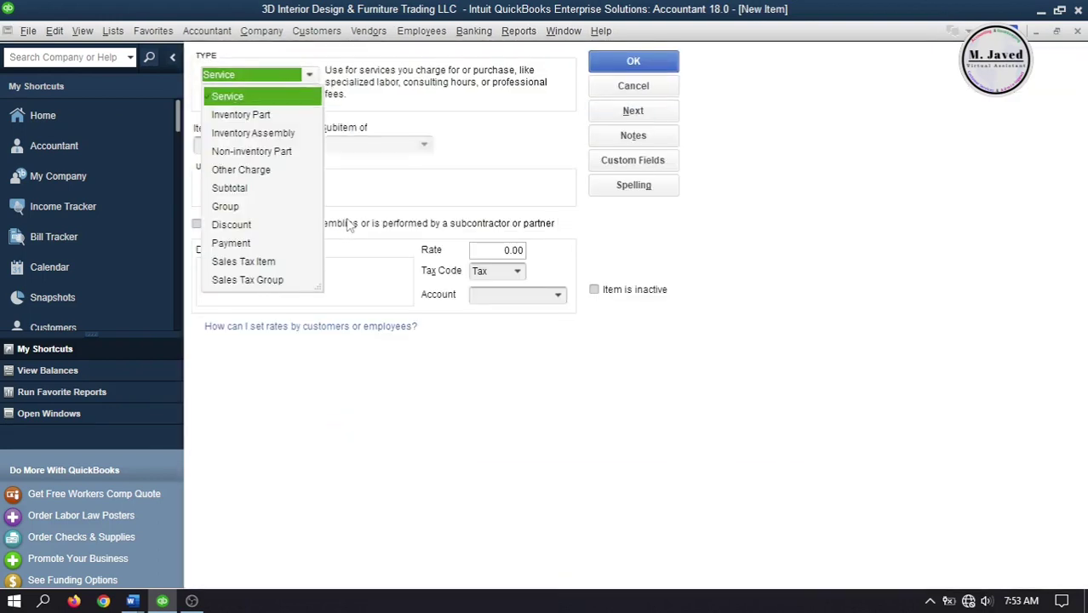
{"action": "left_click", "coordinate": [310, 77]}
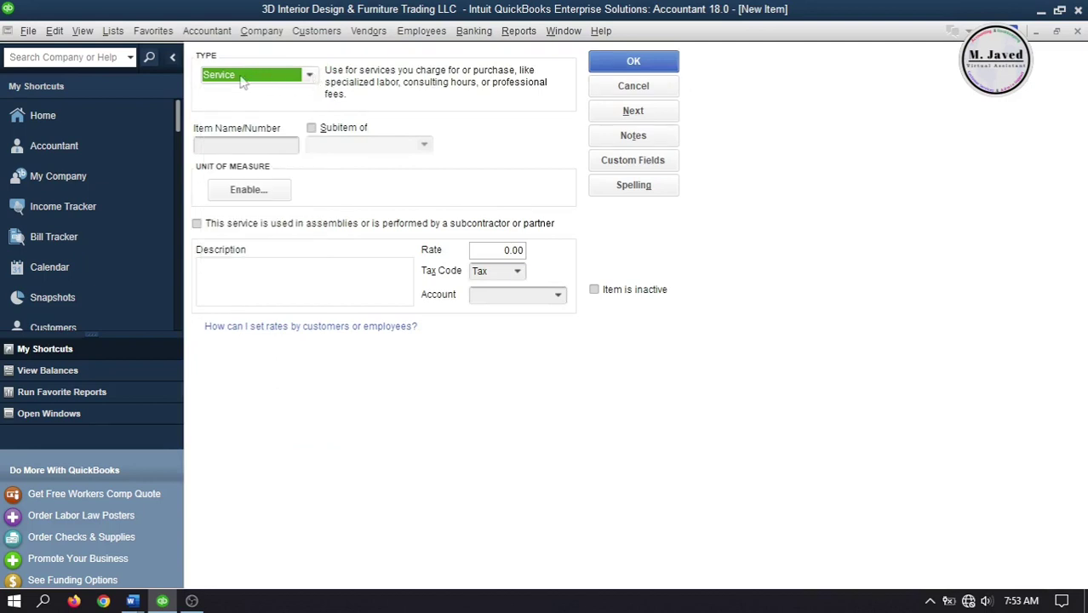
{"action": "left_click", "coordinate": [309, 76]}
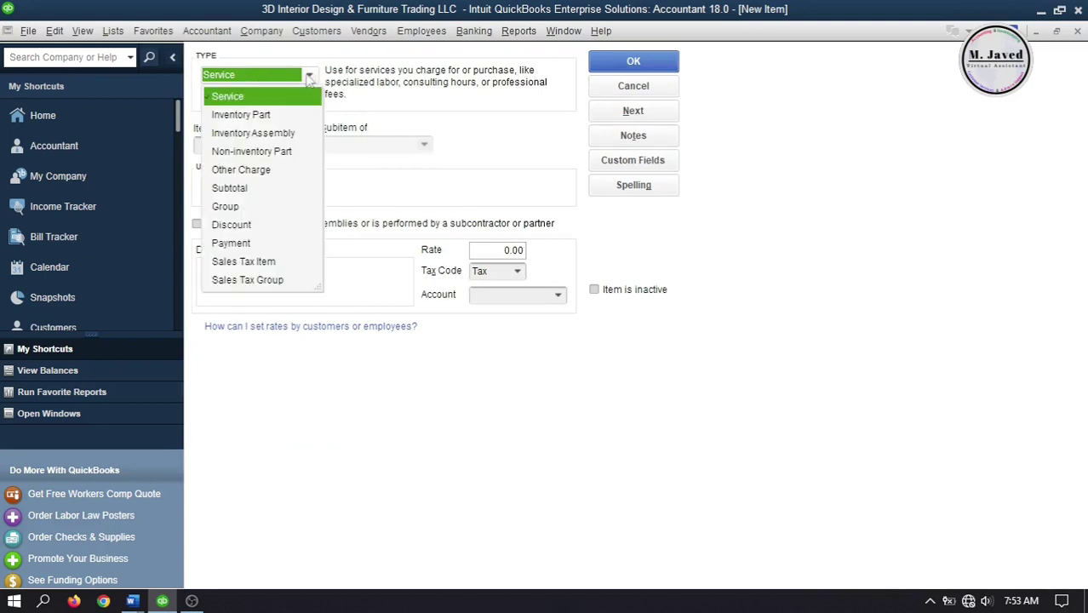
{"action": "left_click", "coordinate": [233, 225]}
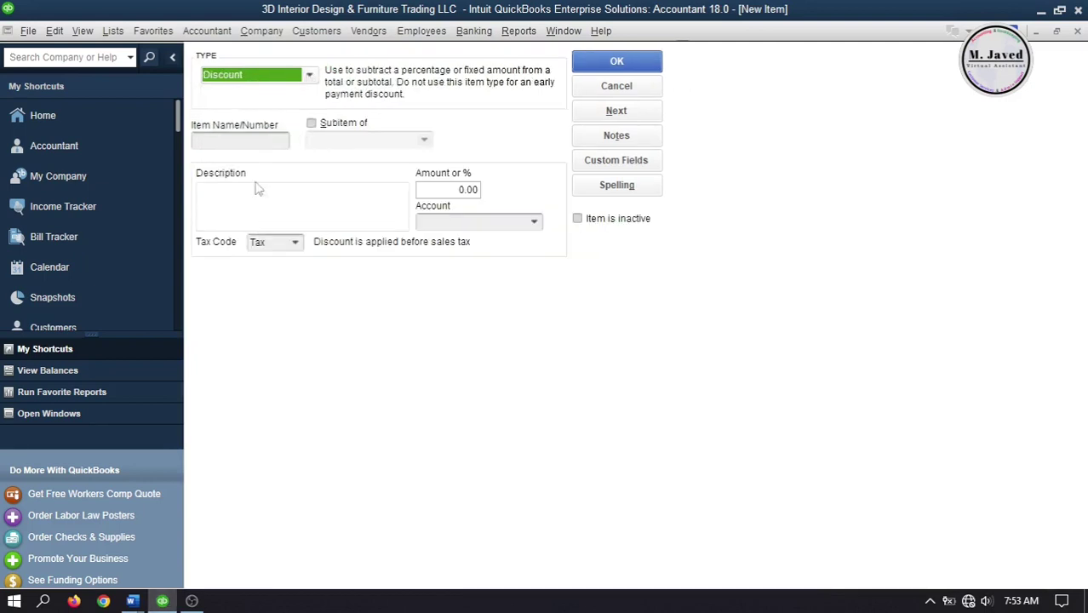
Enter "Discount" as both the item name and the description, without making it a subitem.
{"action": "left_click", "coordinate": [255, 140]}
{"action": "type", "text": "Discount"}
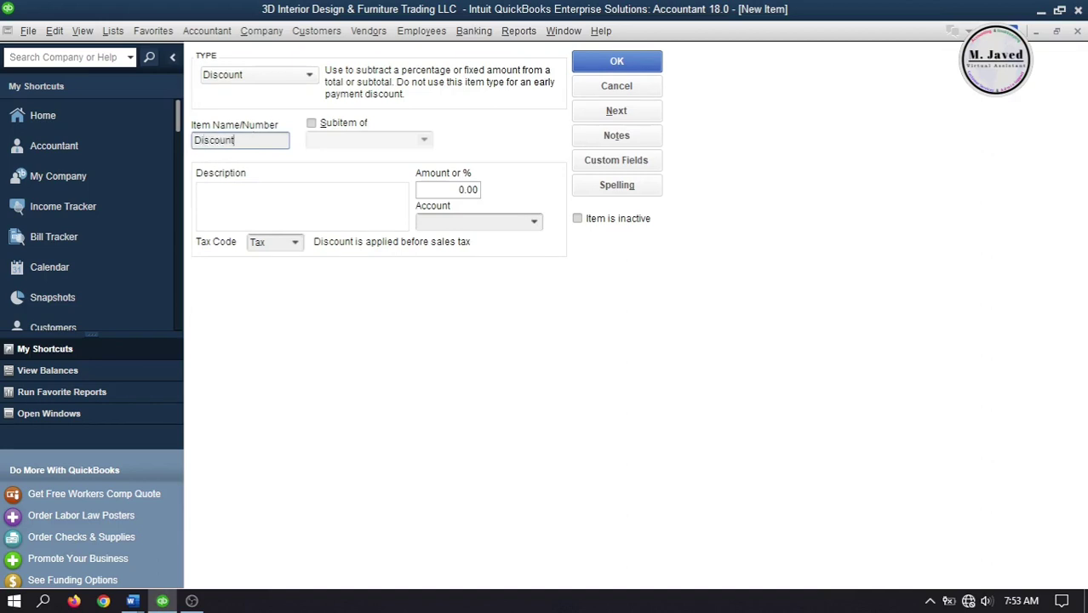
{"action": "left_click", "coordinate": [248, 196]}
{"action": "type", "text": "Discount"}
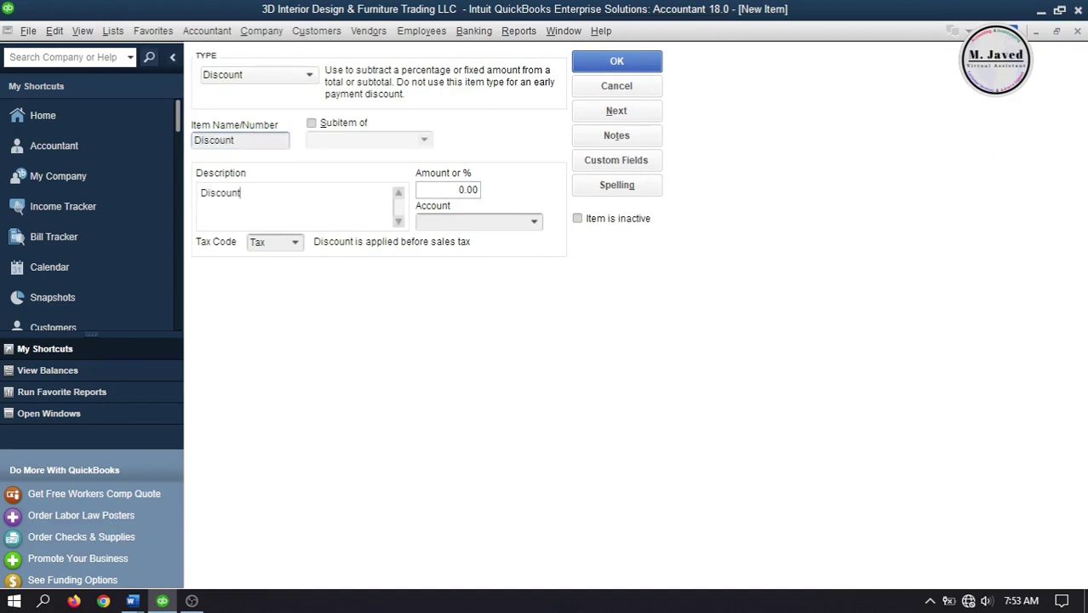
{"action": "left_click", "coordinate": [312, 125]}
{"action": "left_click", "coordinate": [312, 124]}
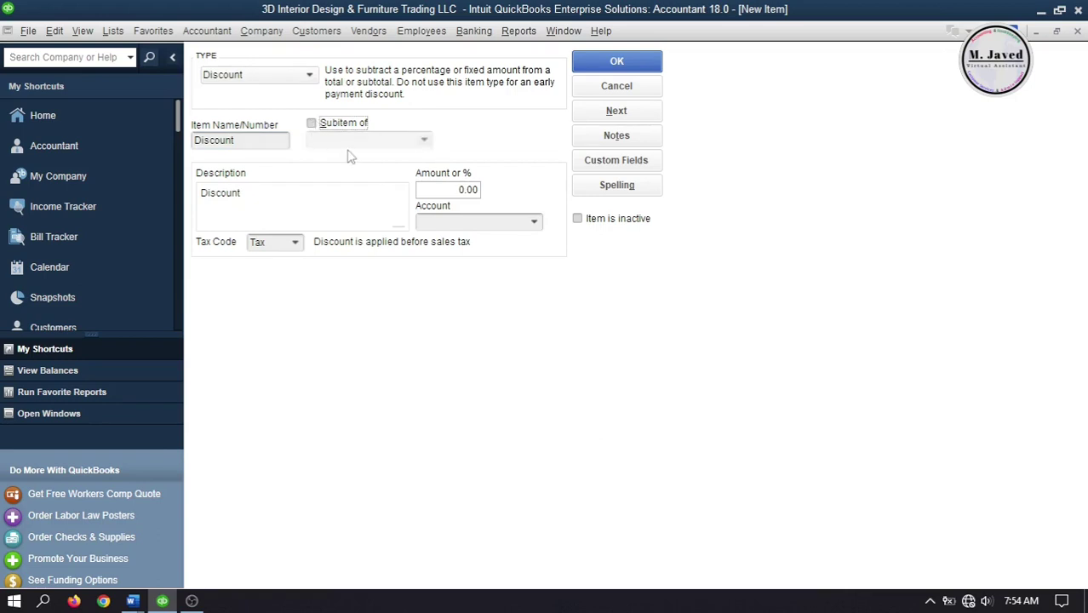
Set the discount item to a fixed amount of 50.
{"action": "left_click", "coordinate": [442, 190]}
{"action": "type", "text": "50"}
{"action": "left_click", "coordinate": [358, 206]}
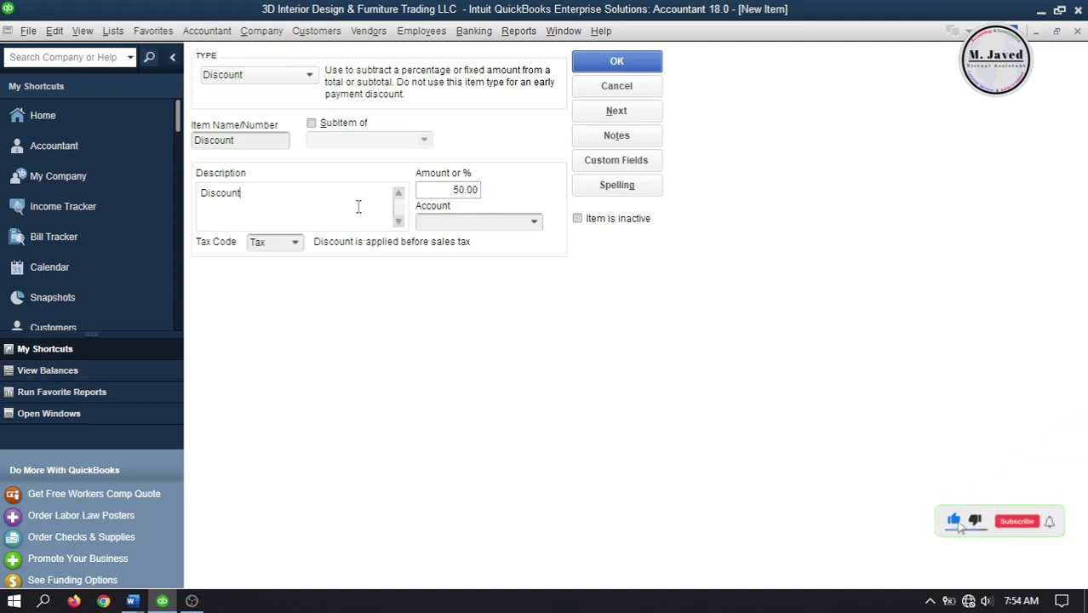
Set the discount item's rate to 5%.
{"action": "left_click_drag", "start_coordinate": [420, 189], "coordinate": [500, 189]}
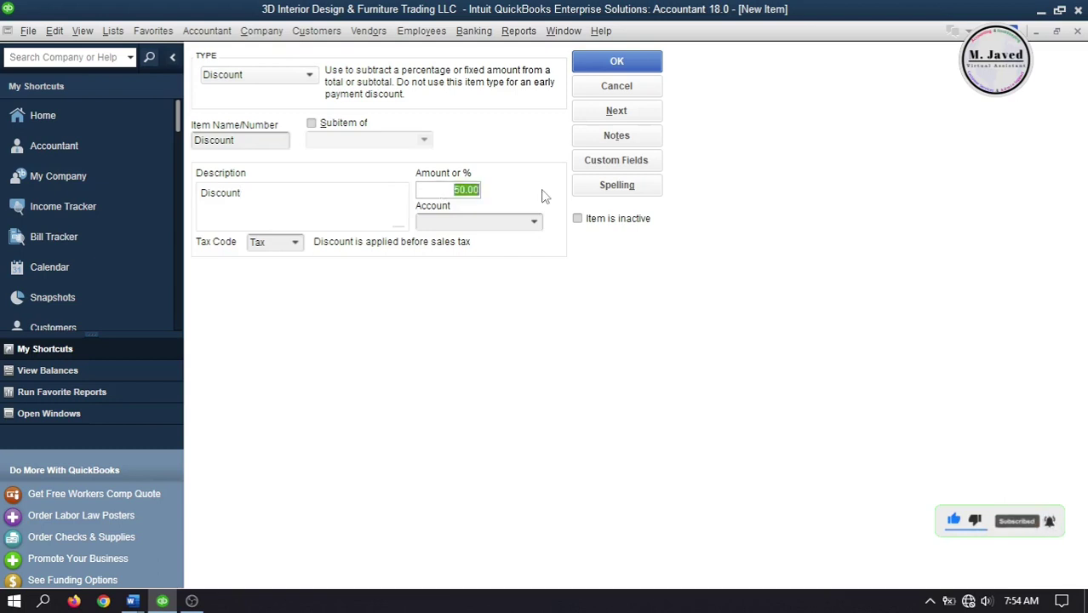
{"action": "type", "text": "5%"}
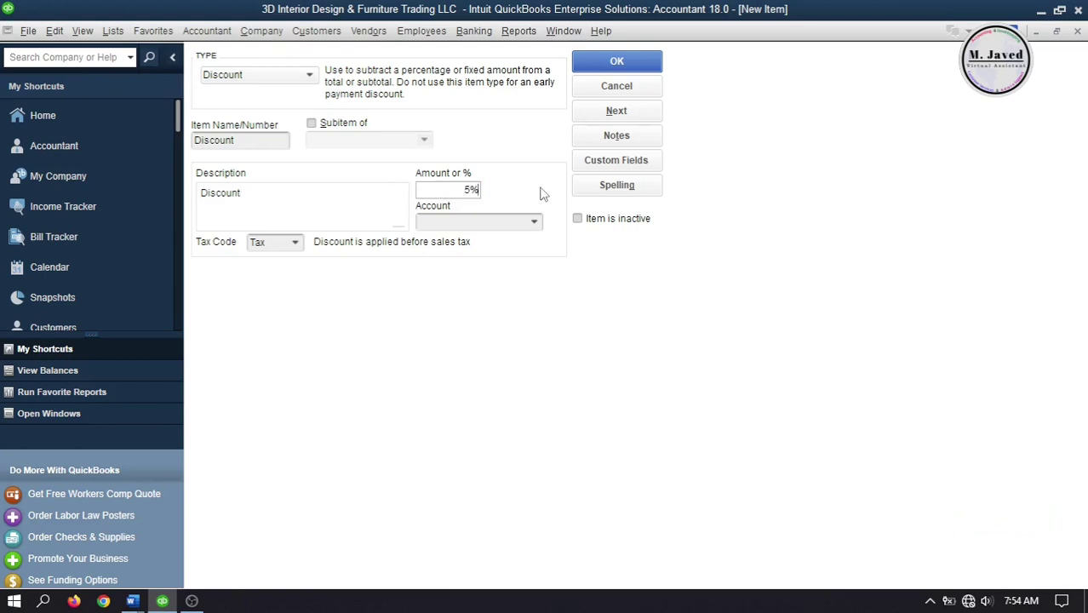
{"action": "left_click", "coordinate": [386, 205]}
Search the item's account choices for an existing discount account, then clear the entry.
{"action": "left_click", "coordinate": [534, 223]}
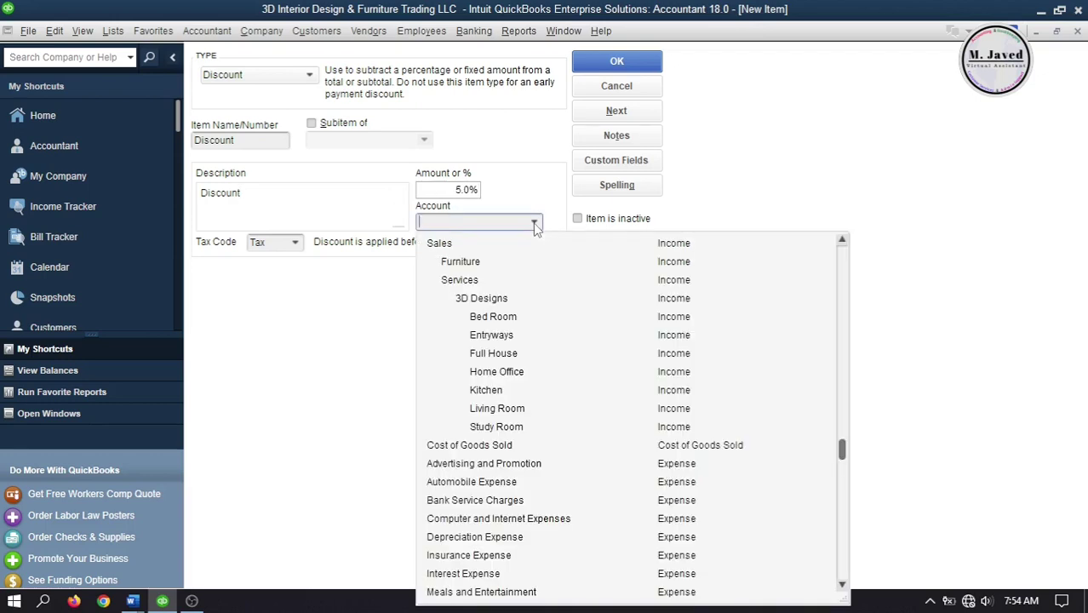
{"action": "type", "text": "discount"}
{"action": "key", "text": "BackSpace"}
{"action": "key", "text": "BackSpace"}
{"action": "key", "text": "BackSpace"}
{"action": "key", "text": "BackSpace"}
{"action": "key", "text": "BackSpace"}
{"action": "key", "text": "BackSpace"}
{"action": "key", "text": "BackSpace"}
{"action": "key", "text": "BackSpace"}
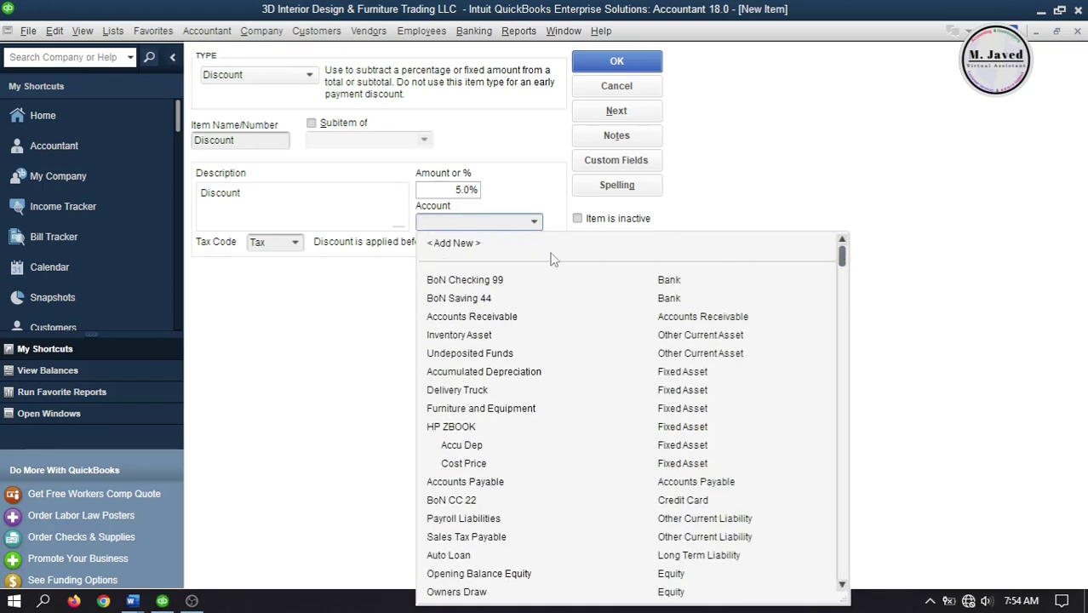
Start adding a new account for the discount item, with Income as the account type.
{"action": "left_click", "coordinate": [460, 242]}
{"action": "left_click_drag", "start_coordinate": [613, 202], "coordinate": [595, 75]}
{"action": "left_click", "coordinate": [545, 100]}
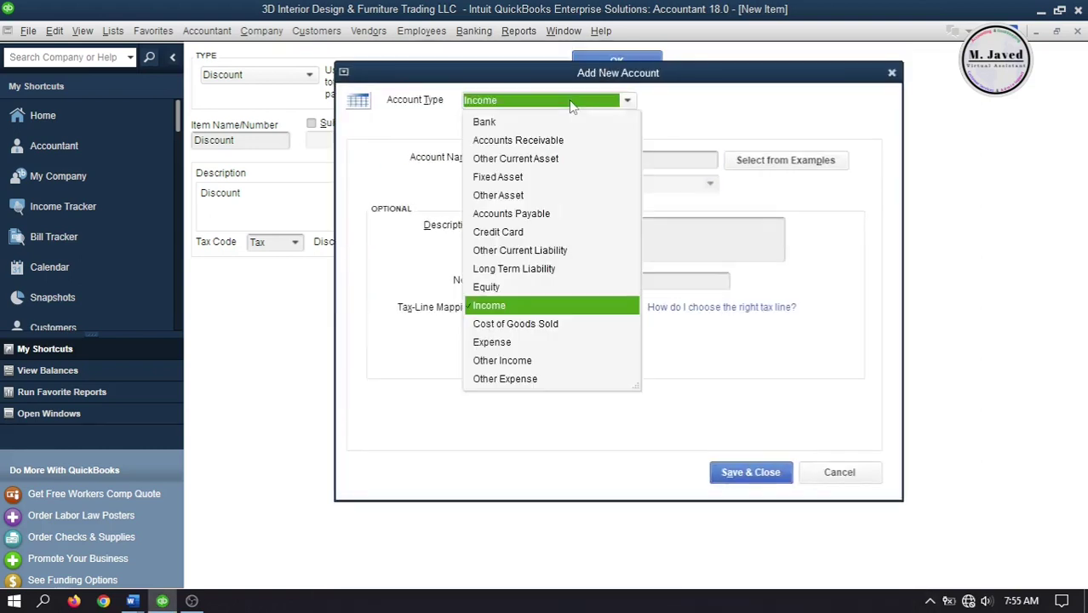
{"action": "left_click", "coordinate": [520, 344]}
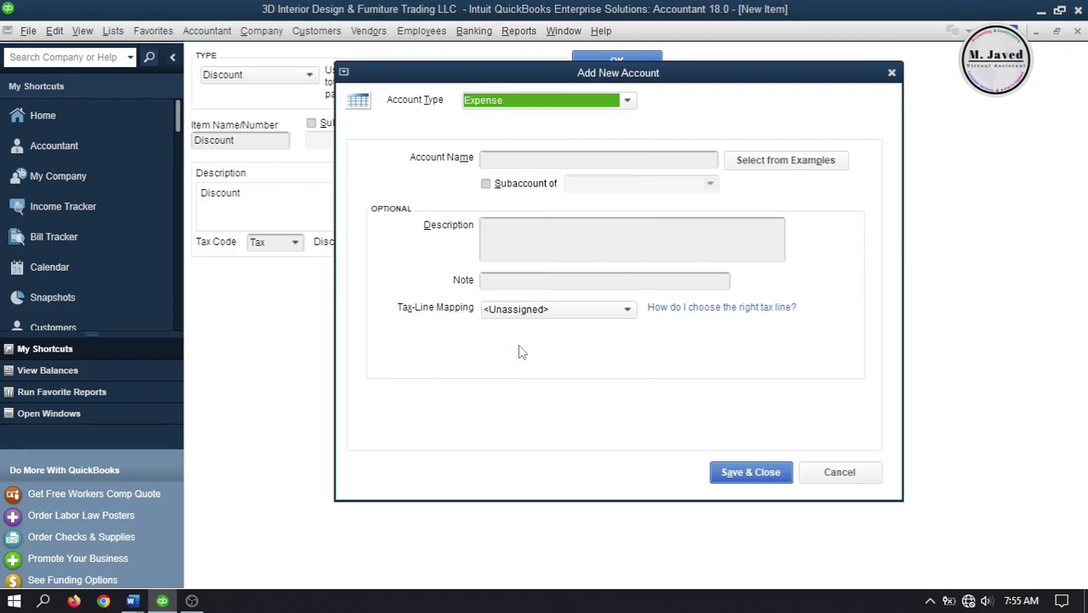
{"action": "left_click", "coordinate": [630, 101]}
{"action": "left_click", "coordinate": [543, 305]}
Name the new account "Discounts", describe it as "Discount Given", and save it.
{"action": "left_click", "coordinate": [535, 162]}
{"action": "type", "text": "Do"}
{"action": "type", "text": "Discounts"}
{"action": "left_click", "coordinate": [550, 235]}
{"action": "type", "text": "Discount Given"}
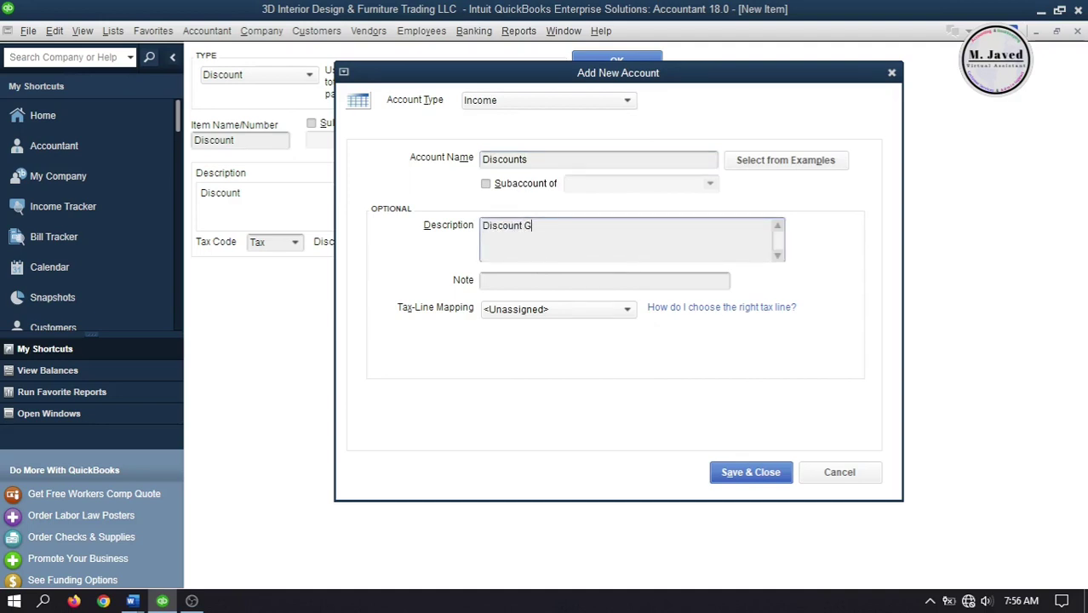
{"action": "left_click", "coordinate": [737, 472]}
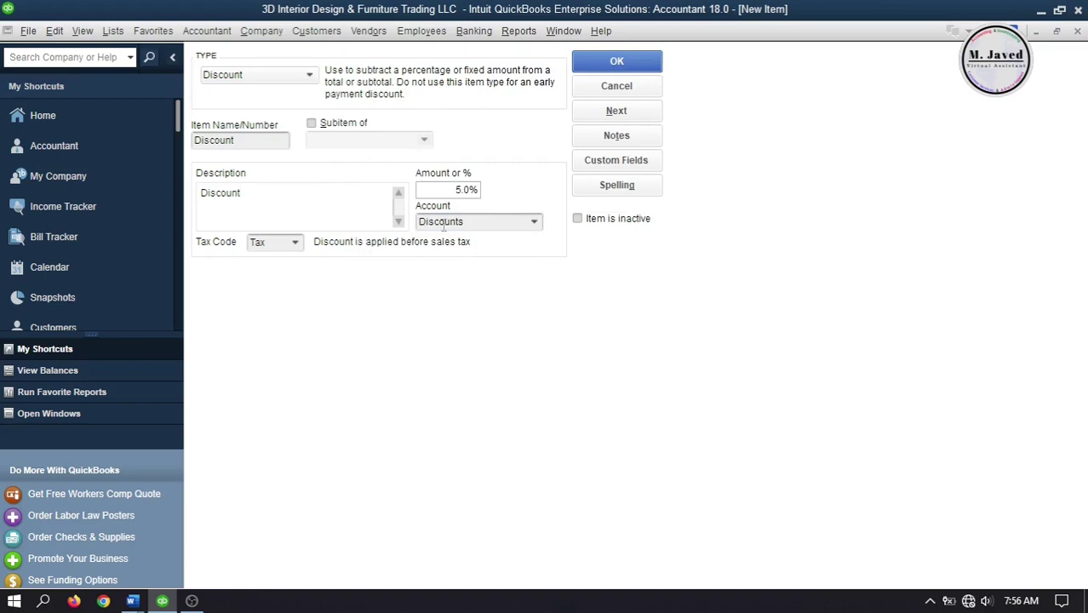
Save the new discount item and clear the search to list all items again.
{"action": "left_click", "coordinate": [586, 68]}
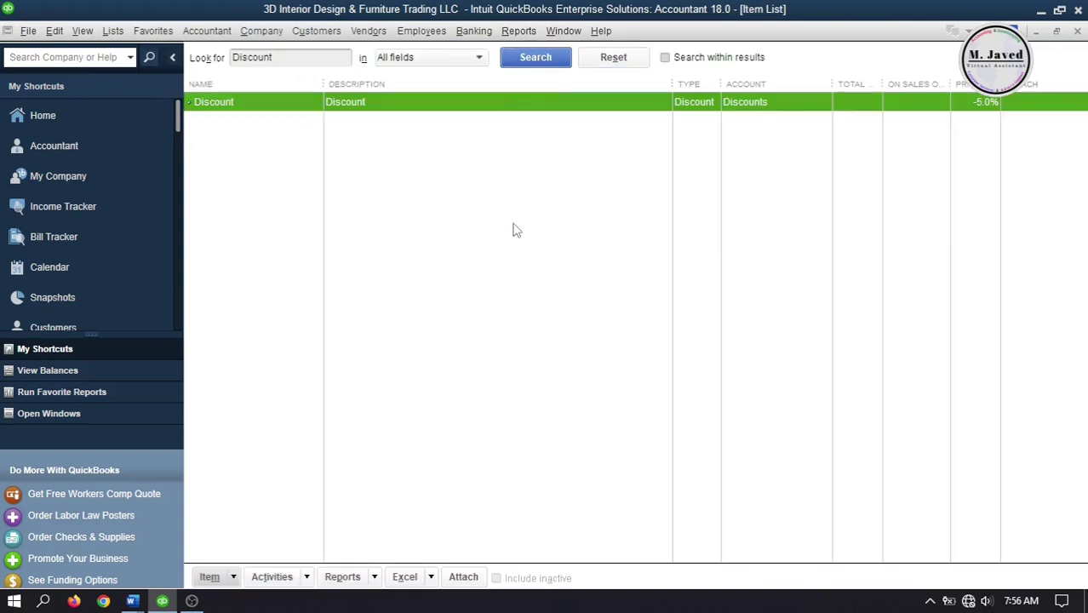
{"action": "double_click", "coordinate": [316, 57]}
{"action": "key", "text": "BackSpace"}
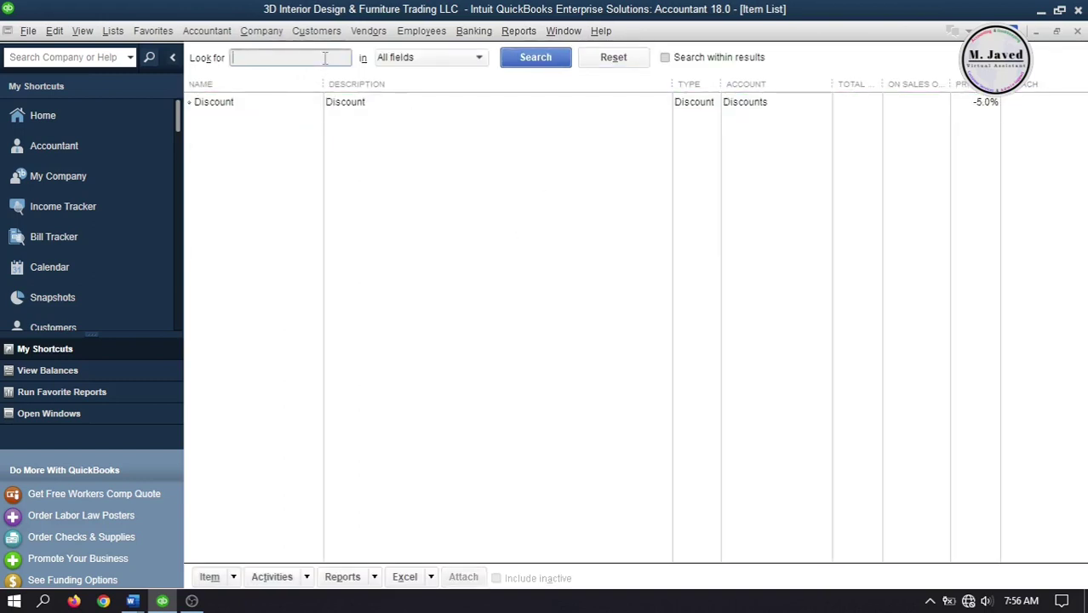
{"action": "left_click", "coordinate": [535, 57]}
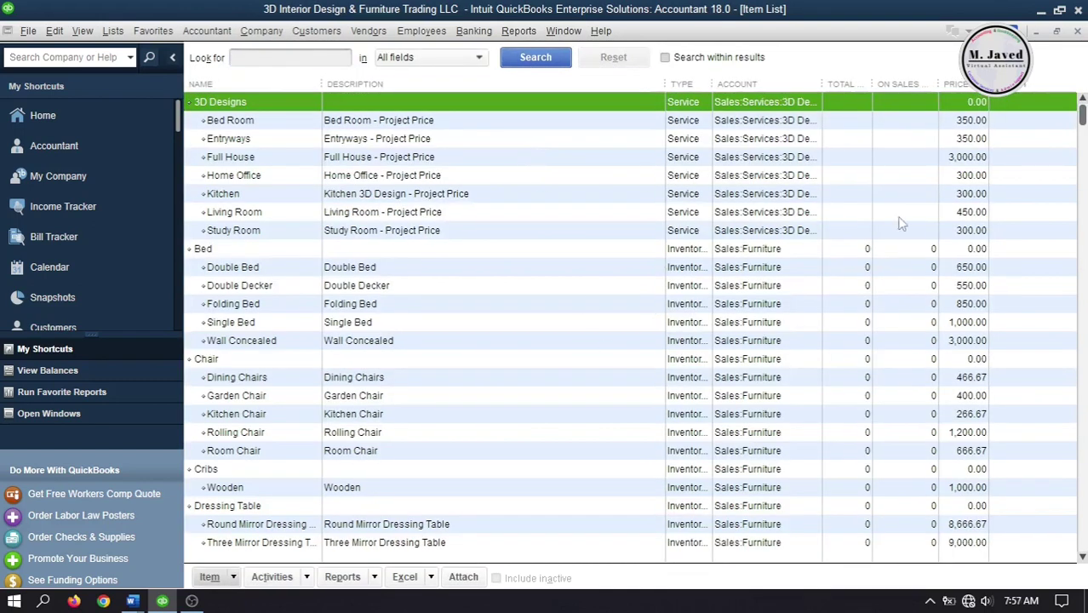
Locate and select the Discount item in the full item list, then close the list.
{"action": "left_click_drag", "start_coordinate": [1080, 115], "coordinate": [1080, 281]}
{"action": "scroll", "coordinate": [407, 482], "scroll_direction": "down", "scroll_amount": 5}
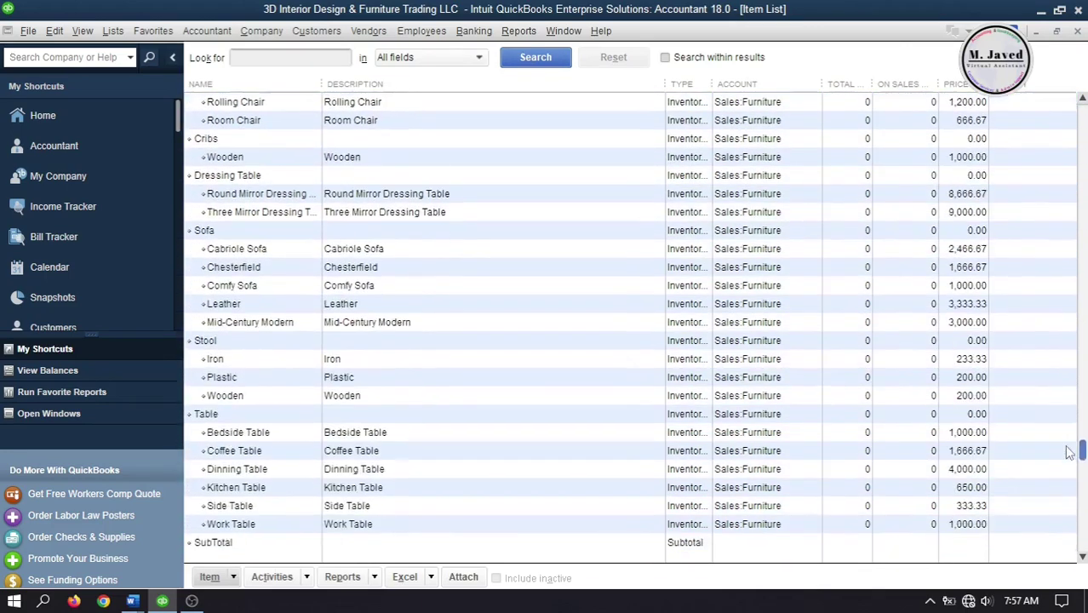
{"action": "left_click", "coordinate": [406, 476]}
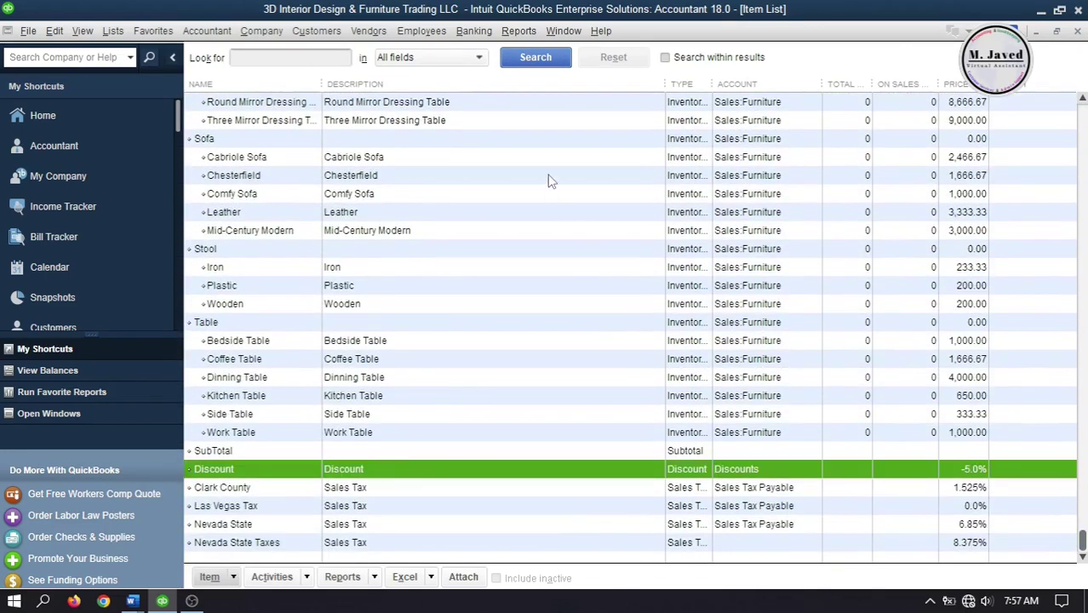
{"action": "left_click", "coordinate": [1078, 31]}
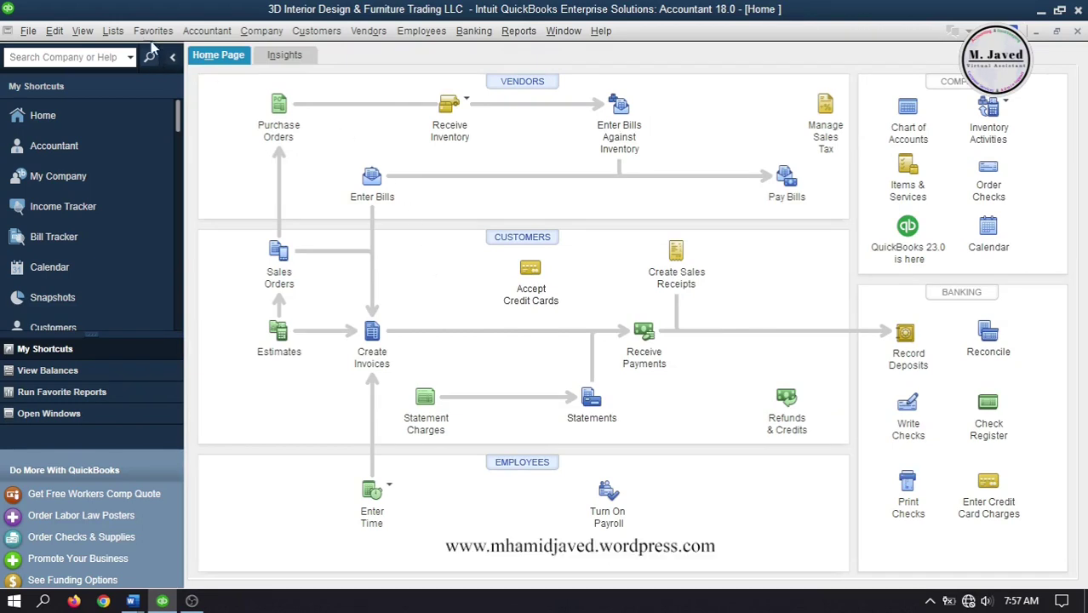
Open the Terms List from the customer and vendor profile lists and start a new term.
{"action": "left_click", "coordinate": [111, 32]}
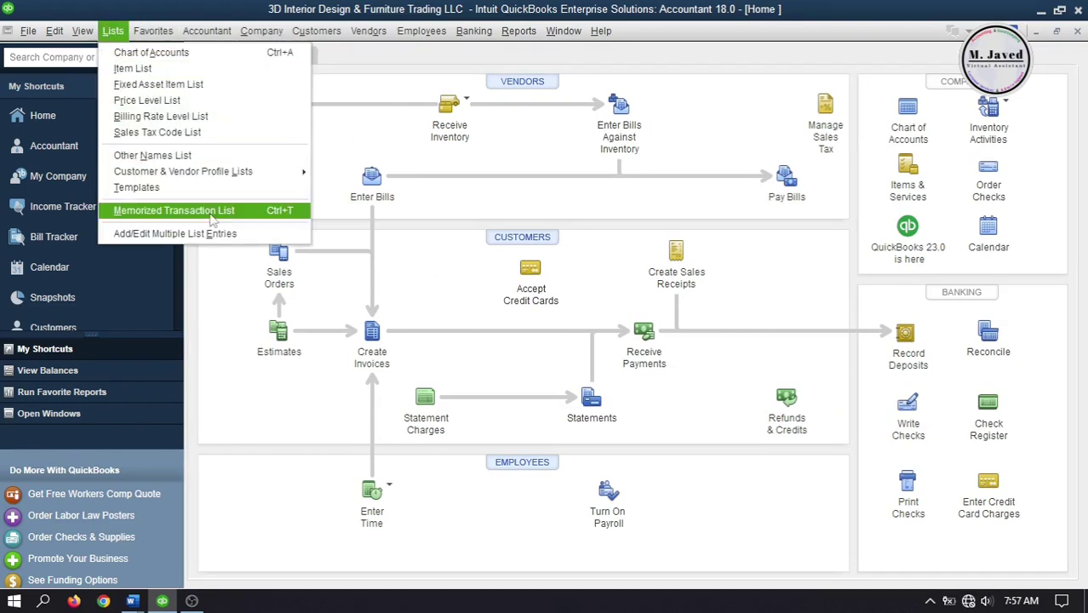
{"action": "mouse_move", "coordinate": [234, 176]}
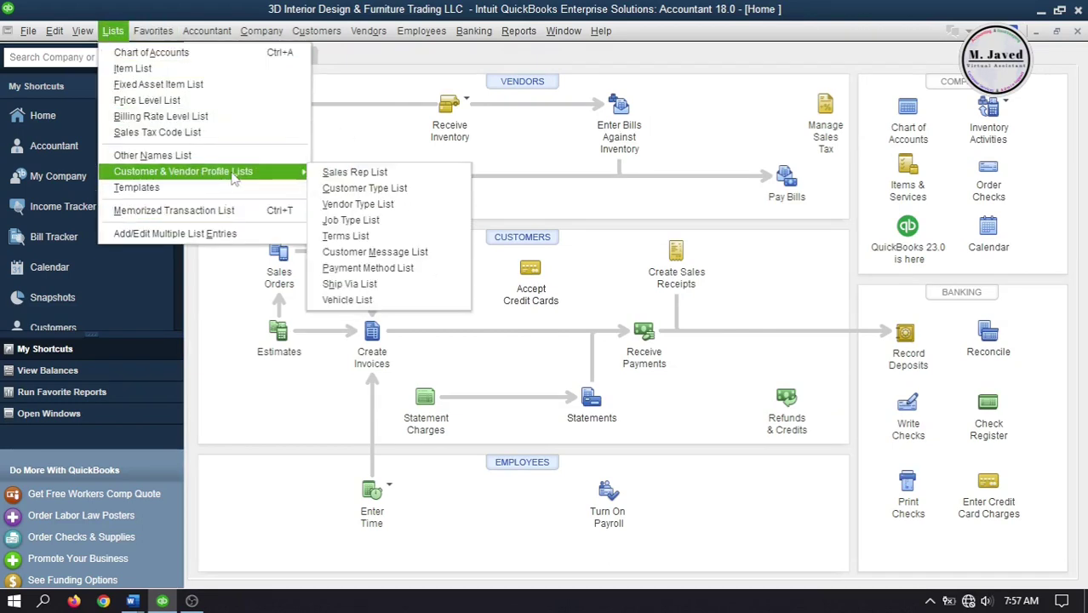
{"action": "left_click", "coordinate": [384, 241]}
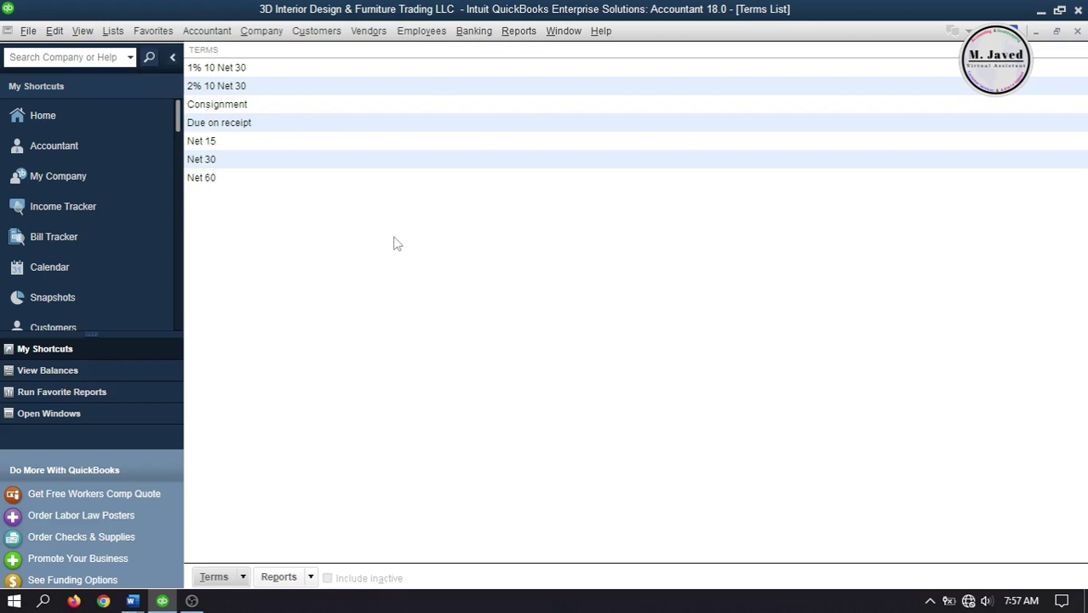
{"action": "left_click", "coordinate": [215, 576]}
{"action": "left_click", "coordinate": [223, 408]}
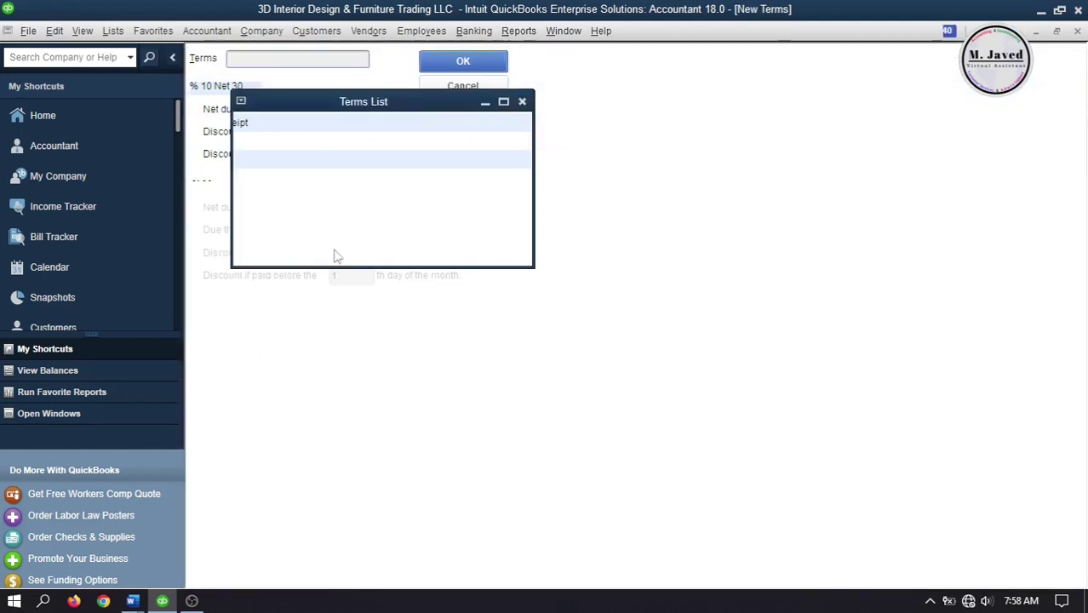
Set the standard term to net due in 45 days with a 4% discount if paid within 12 days.
{"action": "left_click", "coordinate": [278, 108]}
{"action": "type", "text": "45"}
{"action": "left_click", "coordinate": [328, 154]}
{"action": "double_click", "coordinate": [328, 153]}
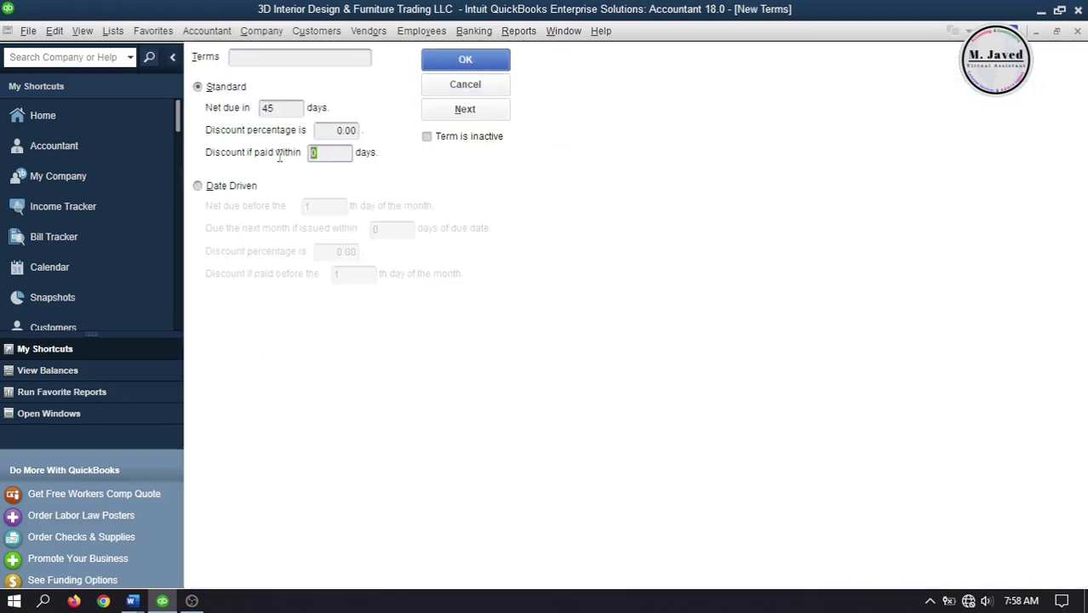
{"action": "type", "text": "12"}
{"action": "left_click", "coordinate": [327, 130]}
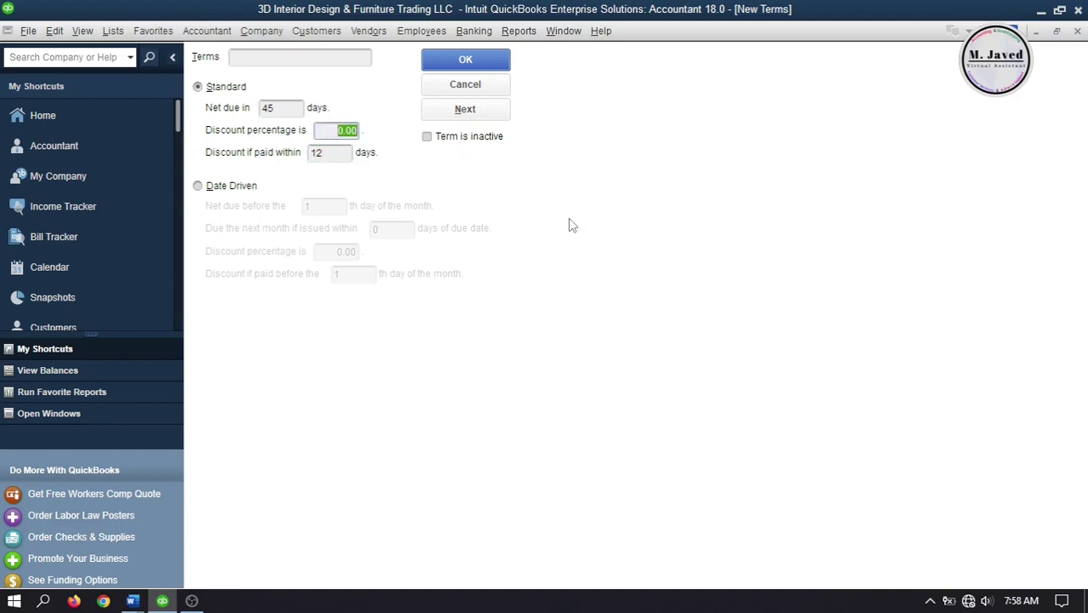
{"action": "type", "text": "4"}
Name the term "4% 12 Net 30", save it, and close the Terms List.
{"action": "left_click", "coordinate": [324, 56]}
{"action": "type", "text": "4% 12 Net 30"}
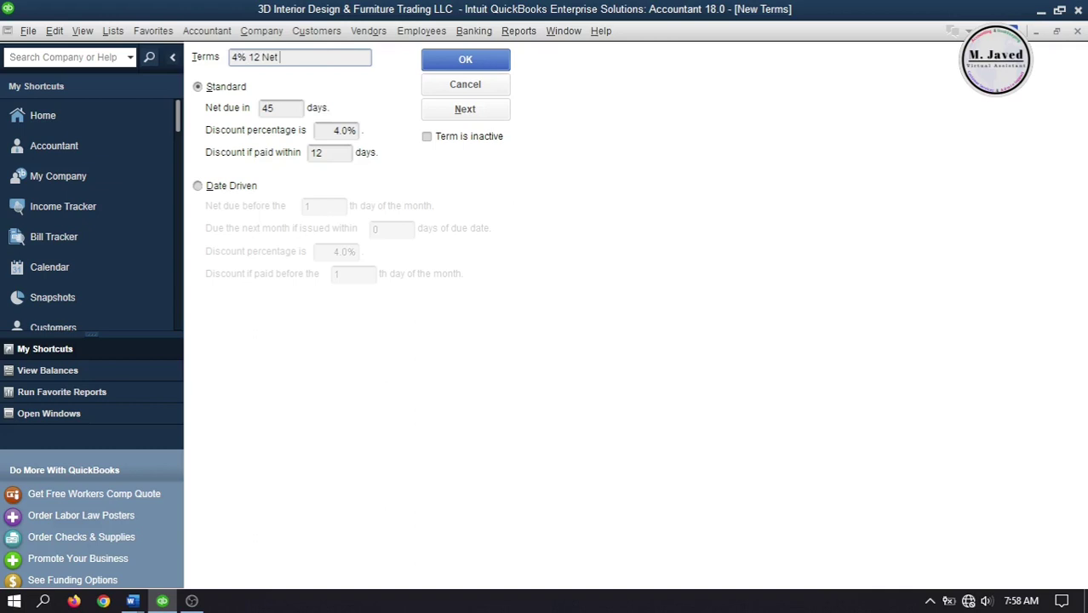
{"action": "left_click", "coordinate": [462, 61]}
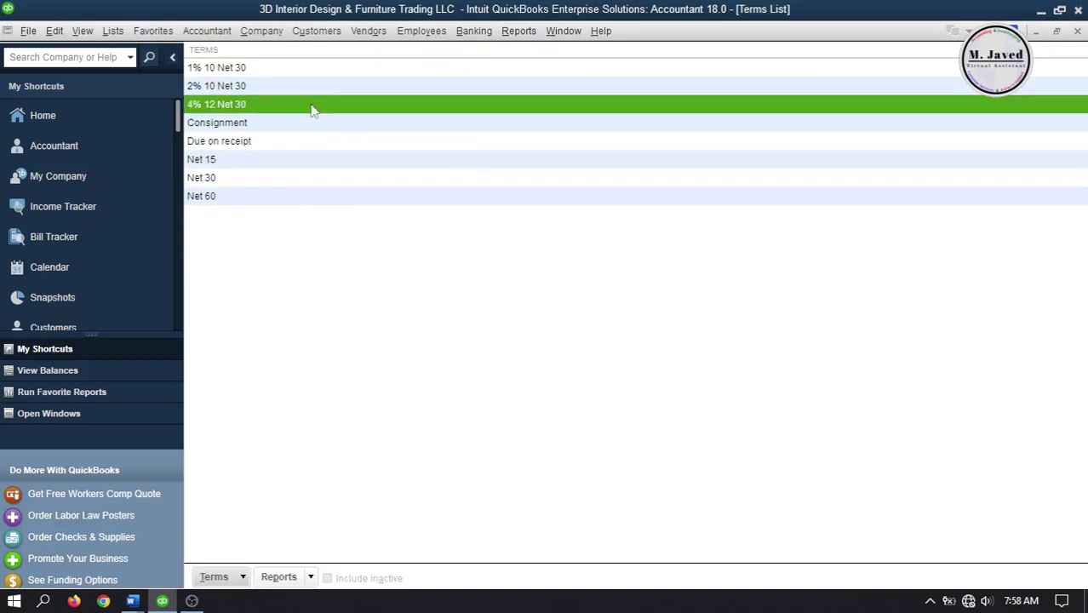
{"action": "left_click", "coordinate": [1076, 31]}
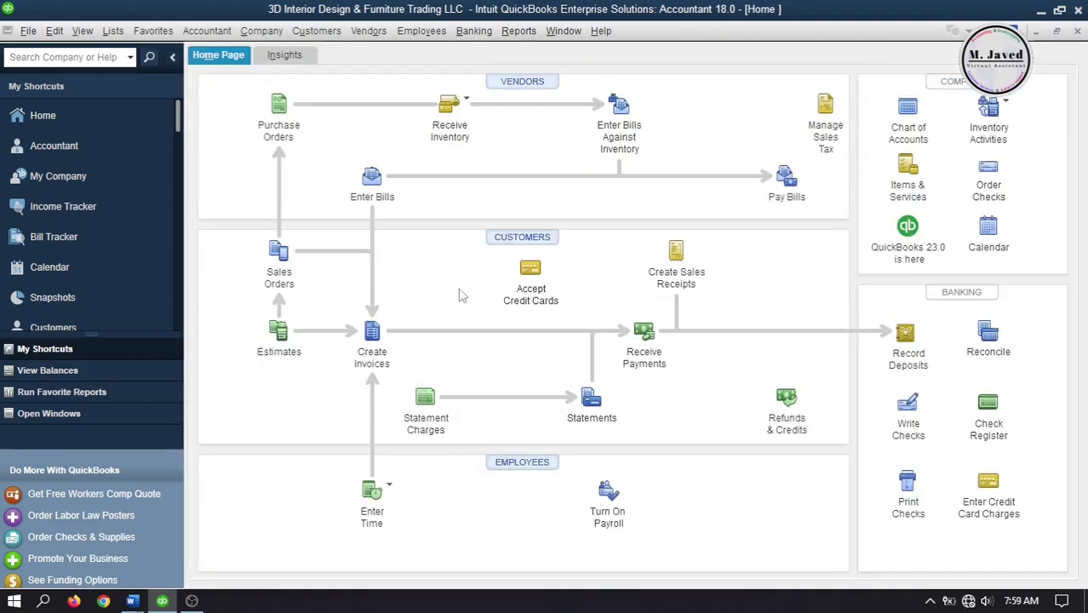
Search the Item List for the "subtotal" item, select it, and close the list.
{"action": "left_click", "coordinate": [907, 168]}
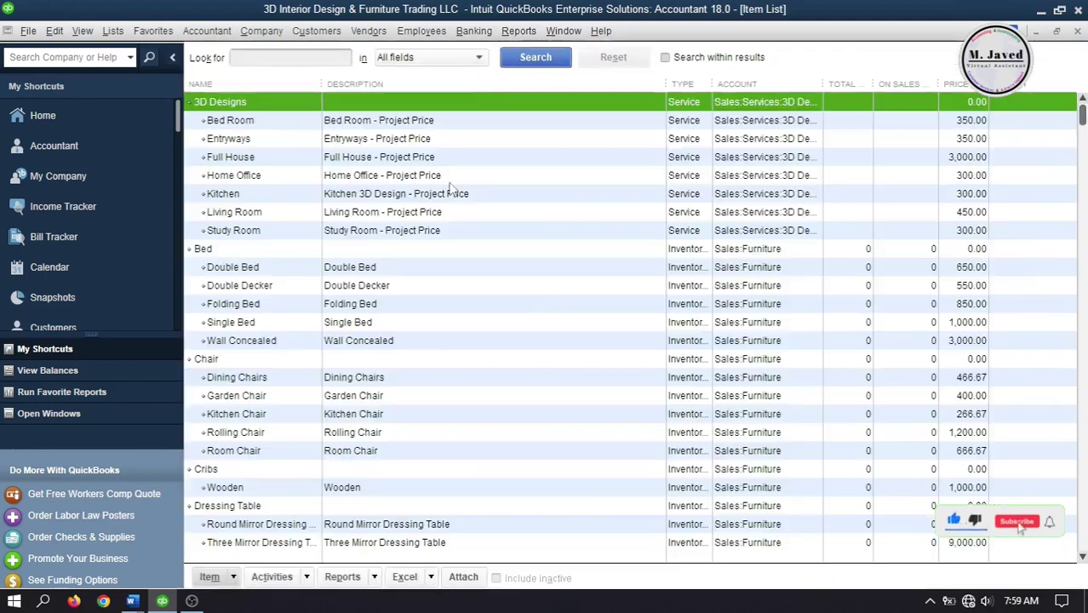
{"action": "left_click", "coordinate": [340, 58]}
{"action": "type", "text": "otal"}
{"action": "key", "text": "Return"}
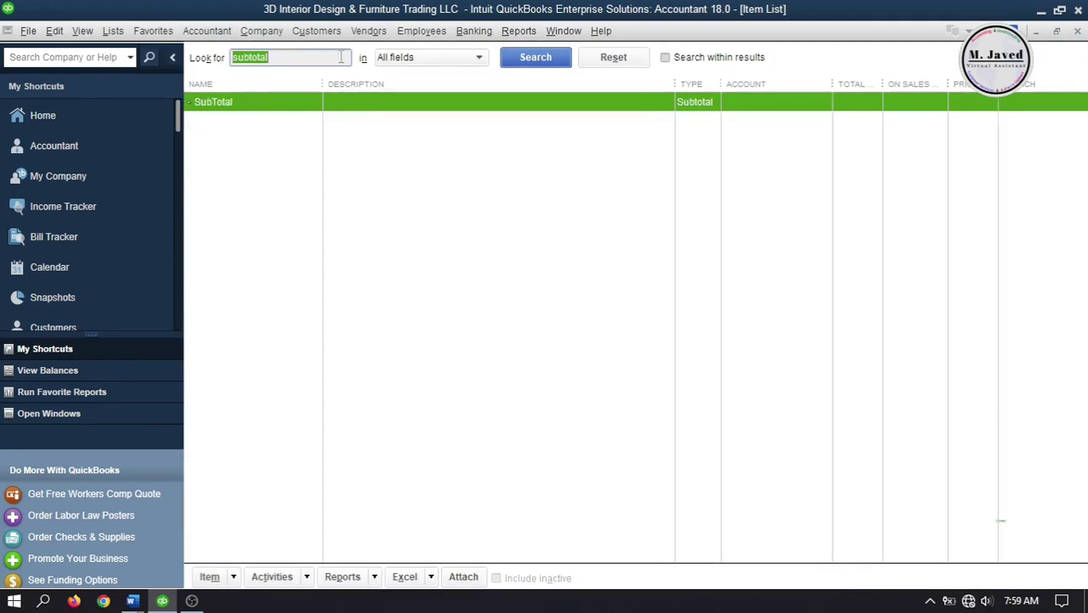
{"action": "left_click", "coordinate": [442, 104]}
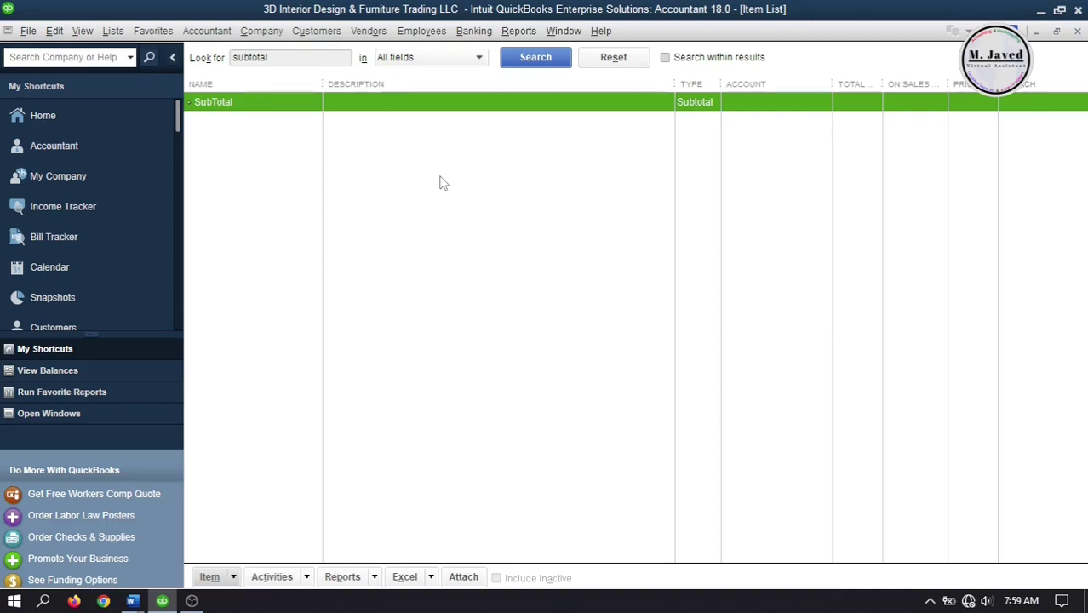
{"action": "left_click", "coordinate": [1076, 31]}
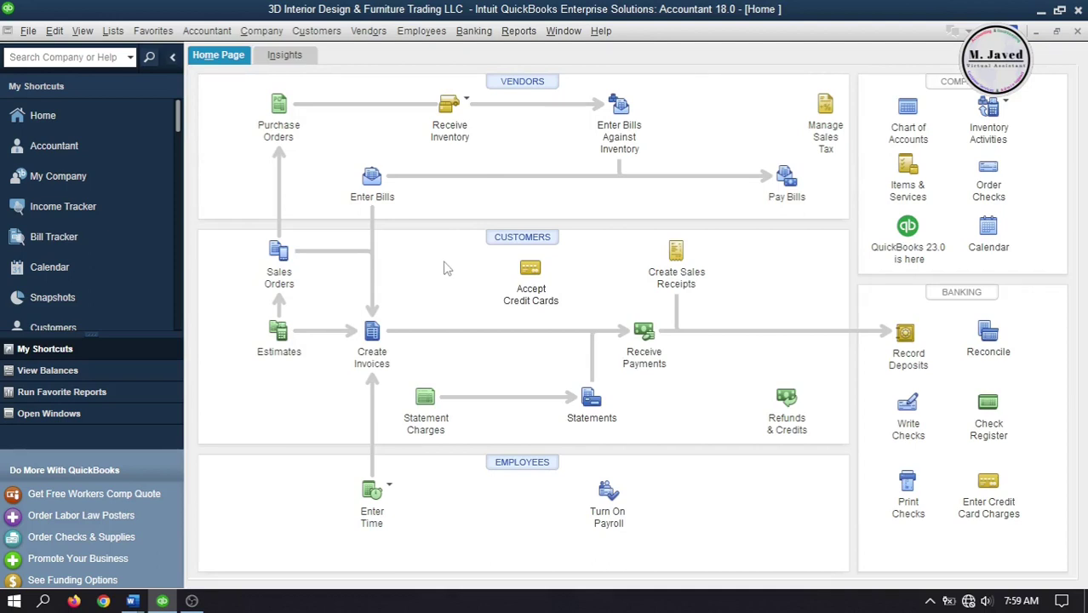
Start a new invoice for the customer Amy Designs.
{"action": "left_click", "coordinate": [372, 332]}
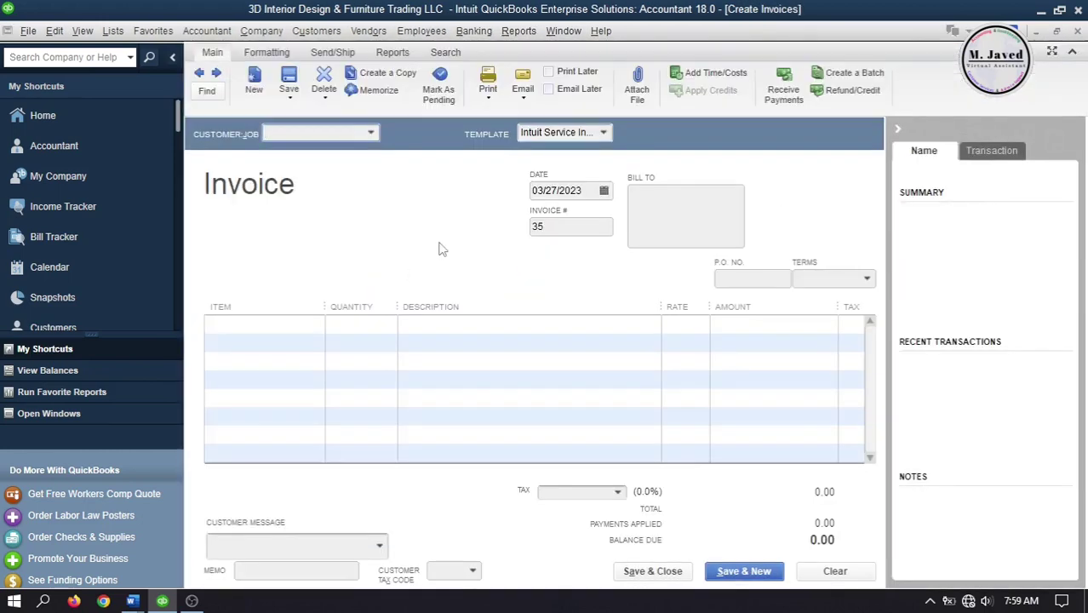
{"action": "left_click", "coordinate": [371, 133]}
{"action": "left_click", "coordinate": [335, 192]}
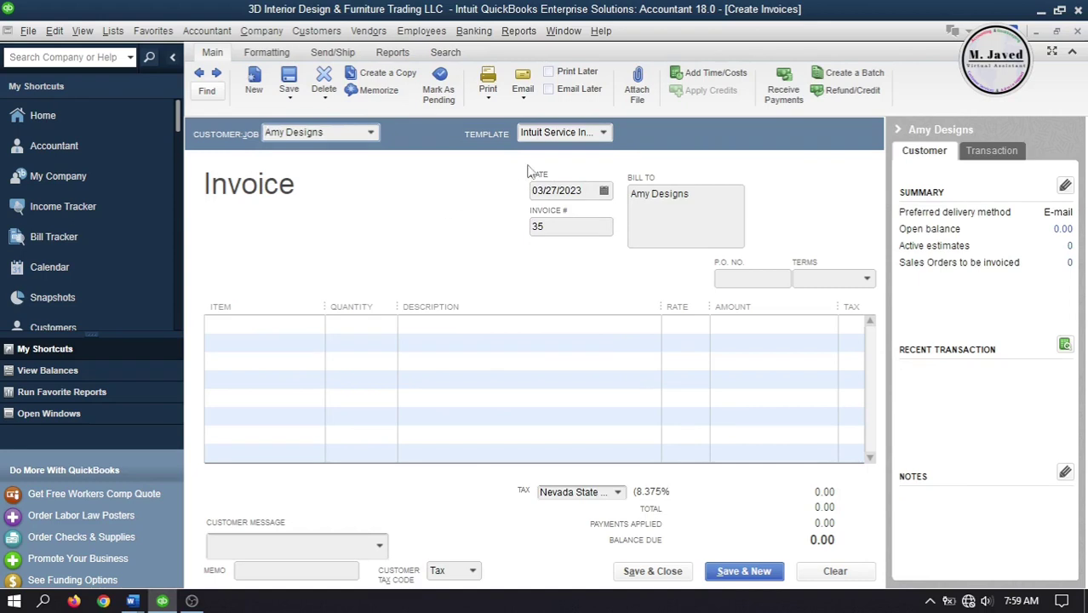
Switch the invoice template to Intuit Product Invoice and back to Intuit Service Invoice.
{"action": "left_click", "coordinate": [604, 133]}
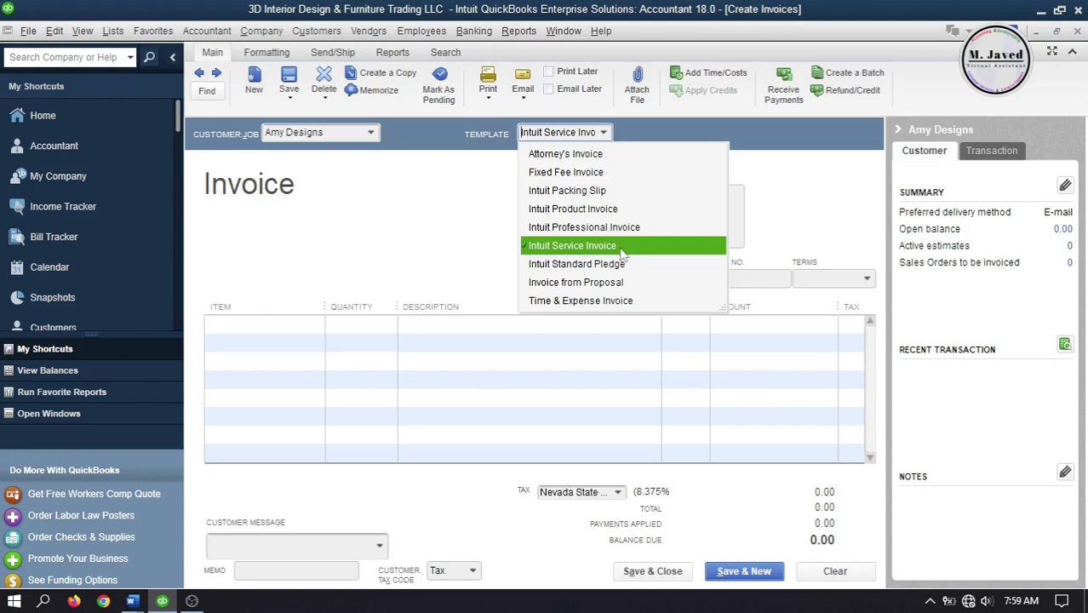
{"action": "left_click", "coordinate": [629, 210]}
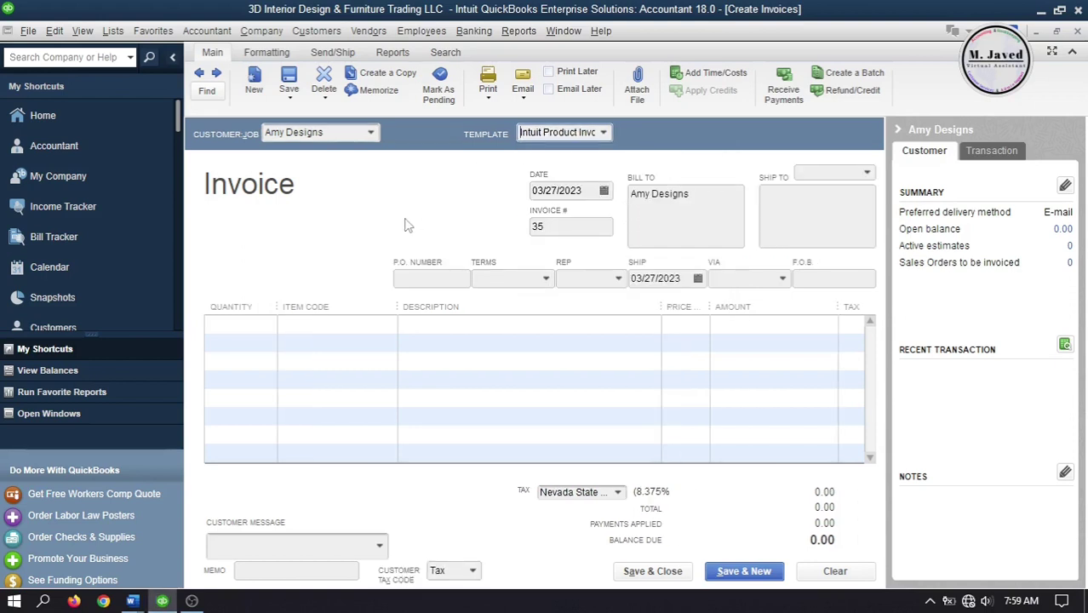
{"action": "left_click", "coordinate": [604, 134]}
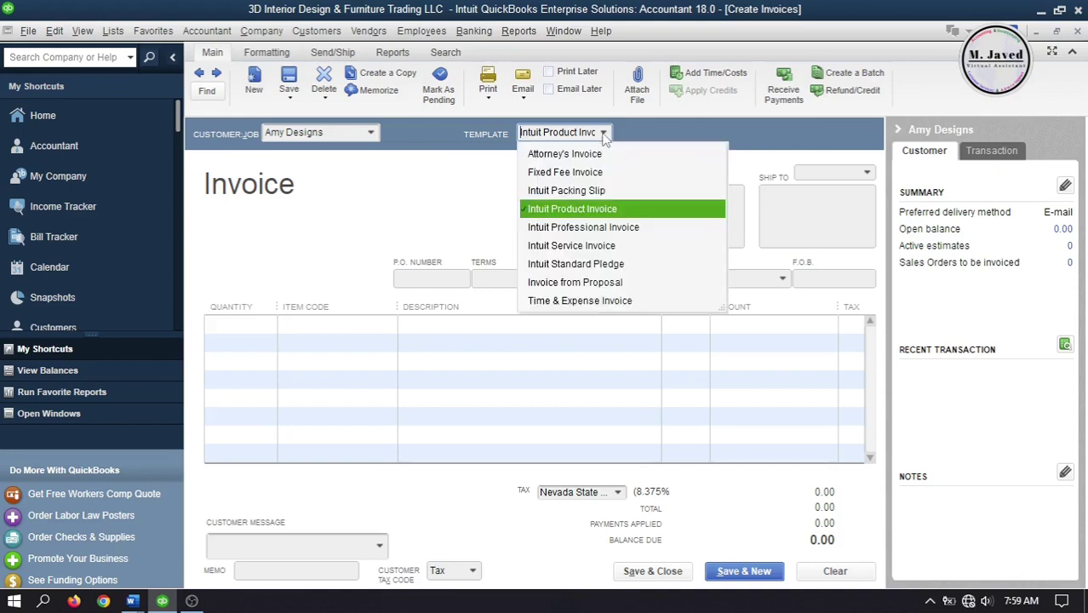
{"action": "left_click", "coordinate": [596, 244]}
Date the invoice 03/01/2023 and add the 3D Designs items Bed Room, Full House and Home Office on separate lines.
{"action": "left_click", "coordinate": [605, 193]}
{"action": "left_click", "coordinate": [605, 267]}
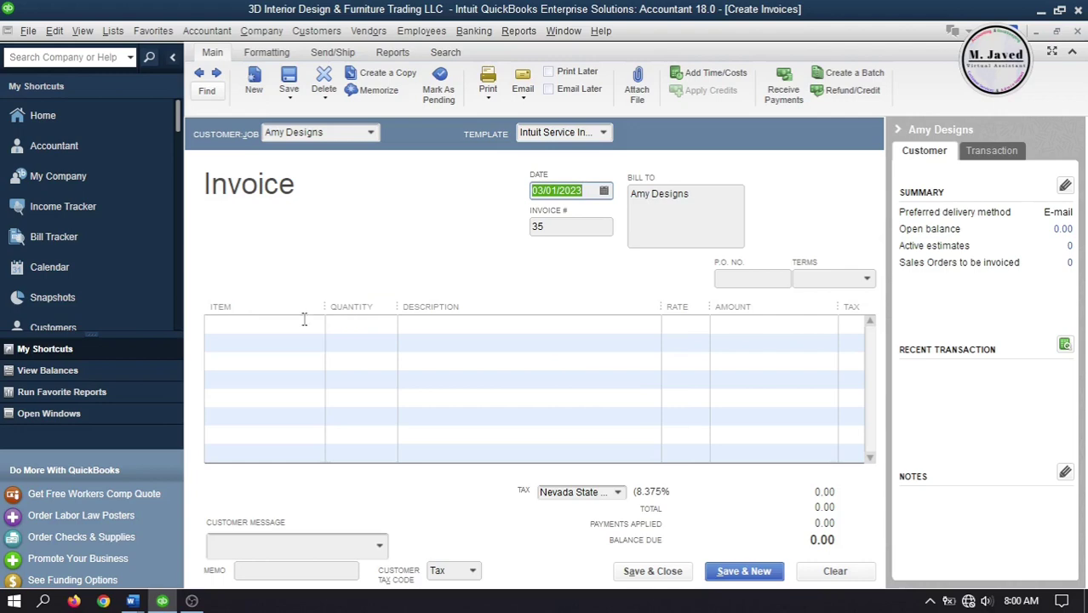
{"action": "left_click", "coordinate": [318, 324]}
{"action": "left_click", "coordinate": [315, 325]}
{"action": "left_click", "coordinate": [289, 423]}
{"action": "left_click", "coordinate": [316, 342]}
{"action": "left_click", "coordinate": [316, 343]}
{"action": "left_click", "coordinate": [288, 474]}
{"action": "left_click", "coordinate": [315, 360]}
{"action": "left_click", "coordinate": [257, 511]}
Enter a quantity of 1 for each of the three 3D Designs lines.
{"action": "left_click", "coordinate": [382, 330]}
{"action": "type", "text": "1"}
{"action": "key", "text": "Down"}
{"action": "type", "text": "1"}
{"action": "key", "text": "Down"}
{"action": "type", "text": "1"}
{"action": "left_click", "coordinate": [432, 377]}
{"action": "left_click", "coordinate": [435, 396]}
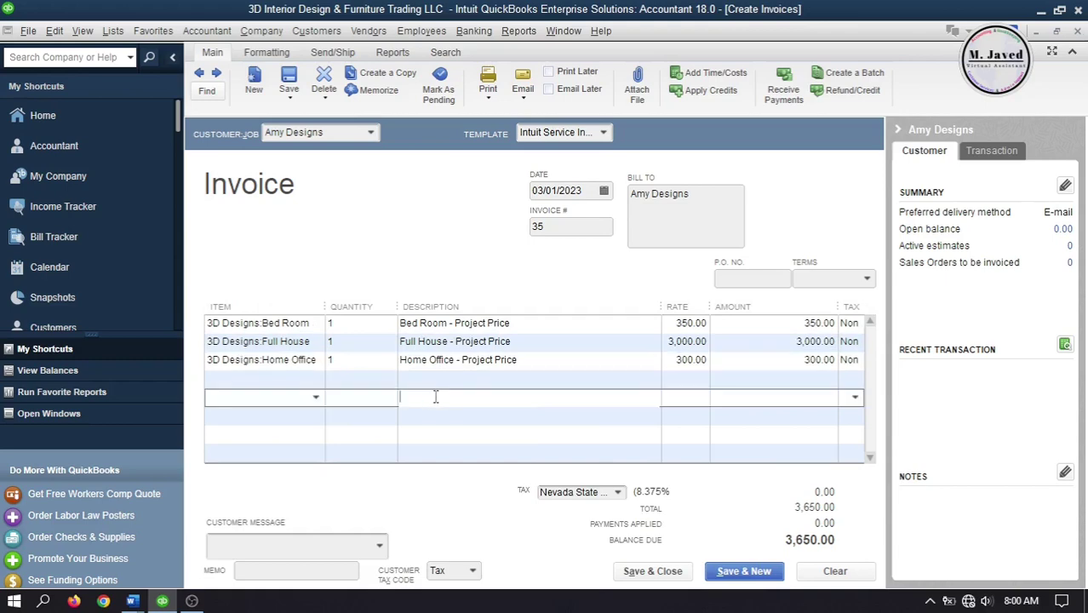
Add the Discount item directly below the Home Office line, then delete that discount line.
{"action": "left_click", "coordinate": [310, 379]}
{"action": "type", "text": "Discount"}
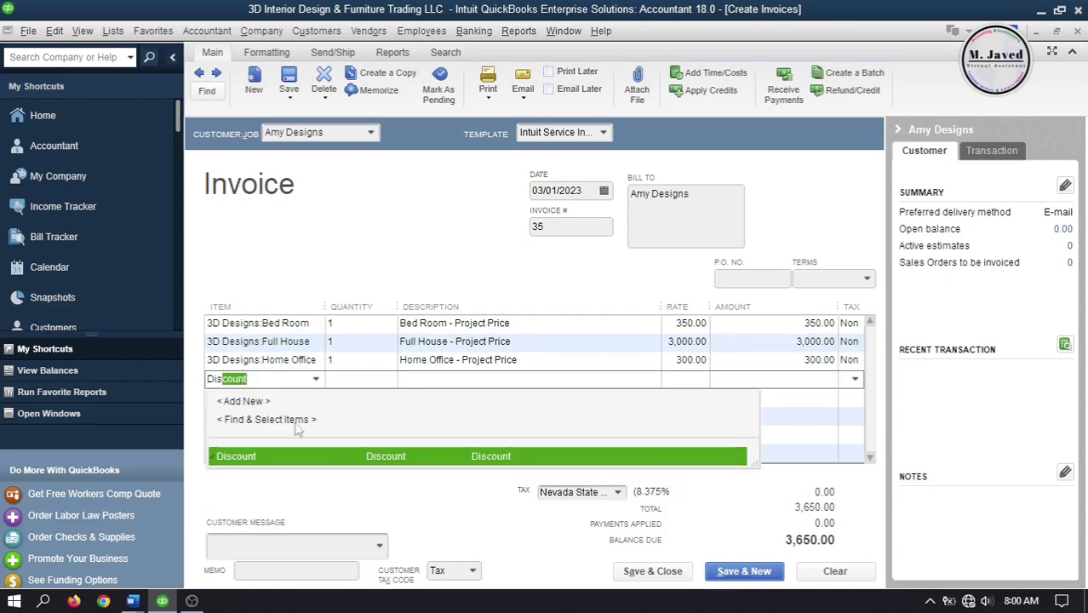
{"action": "left_click", "coordinate": [332, 457]}
{"action": "left_click", "coordinate": [517, 385]}
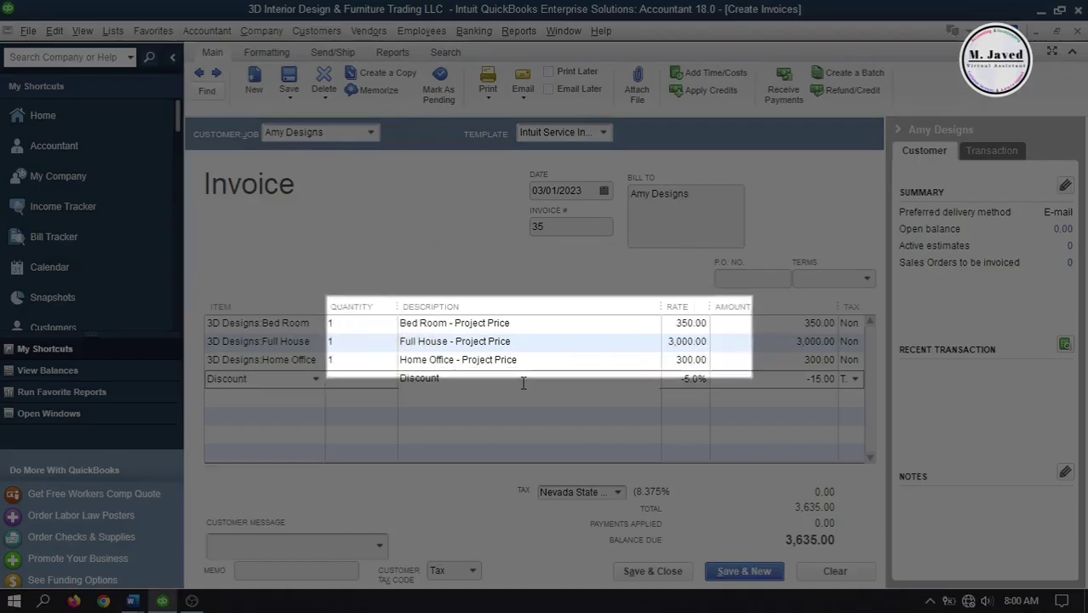
{"action": "left_click", "coordinate": [523, 383]}
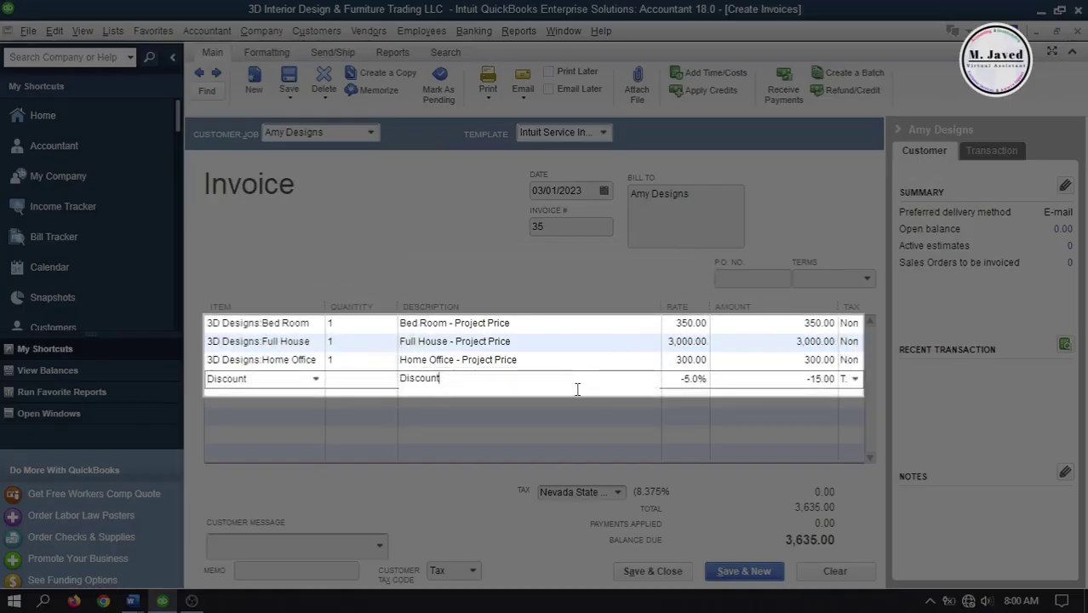
{"action": "left_click", "coordinate": [574, 417]}
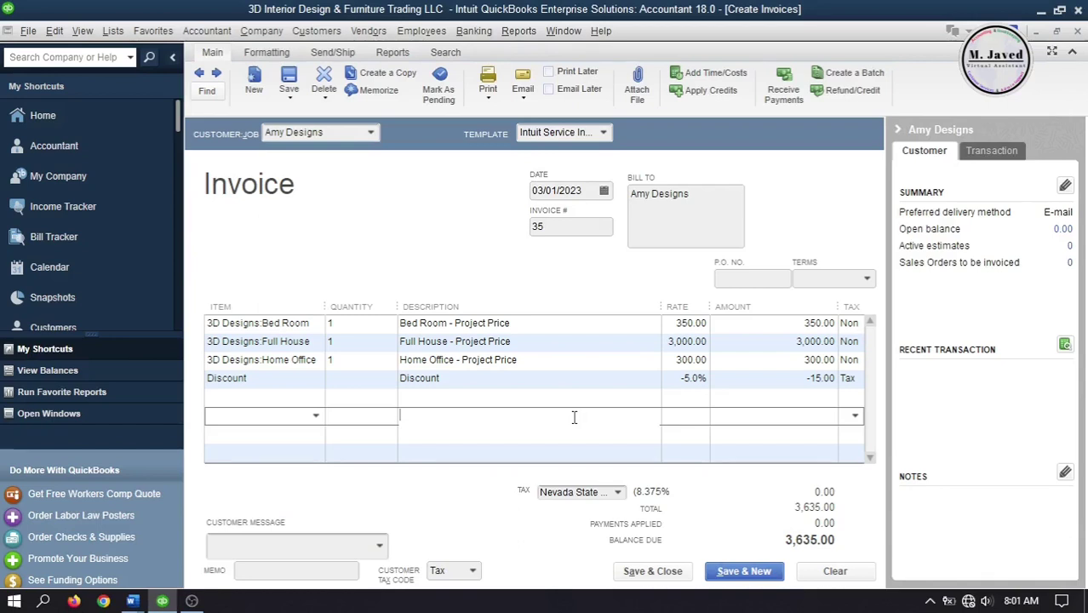
{"action": "right_click", "coordinate": [452, 380]}
{"action": "left_click", "coordinate": [467, 540]}
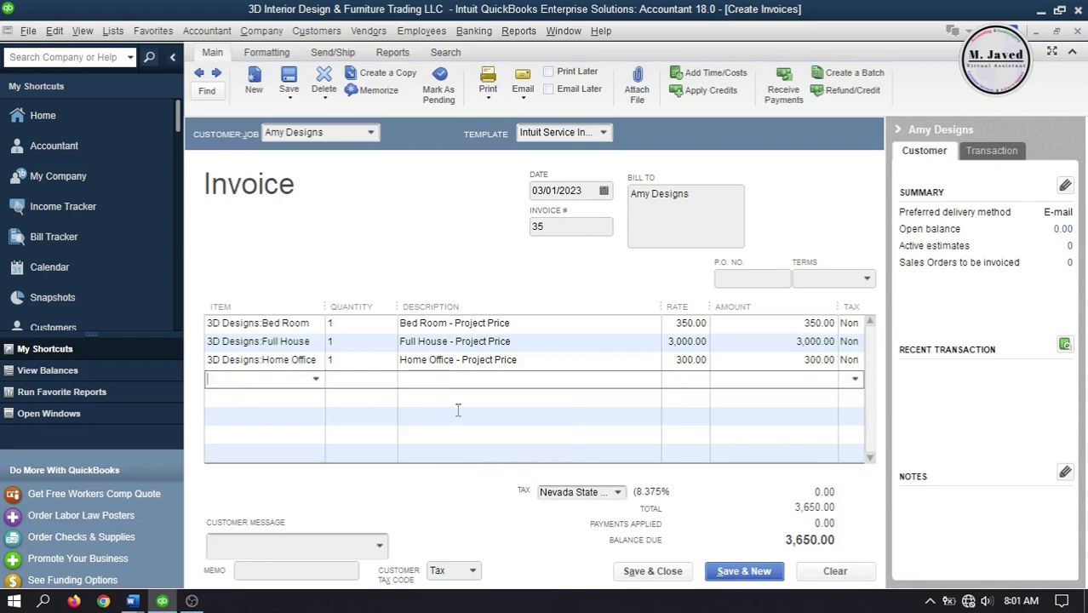
Add the SubTotal item to the invoice, leaving one blank line below Home Office.
{"action": "left_click", "coordinate": [315, 398]}
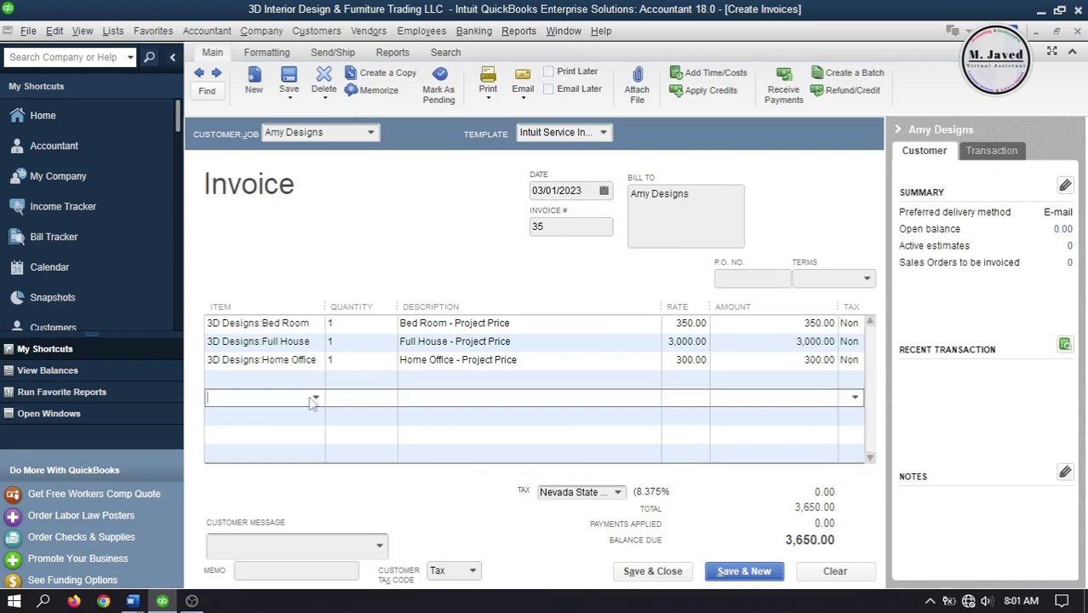
{"action": "left_click", "coordinate": [316, 397]}
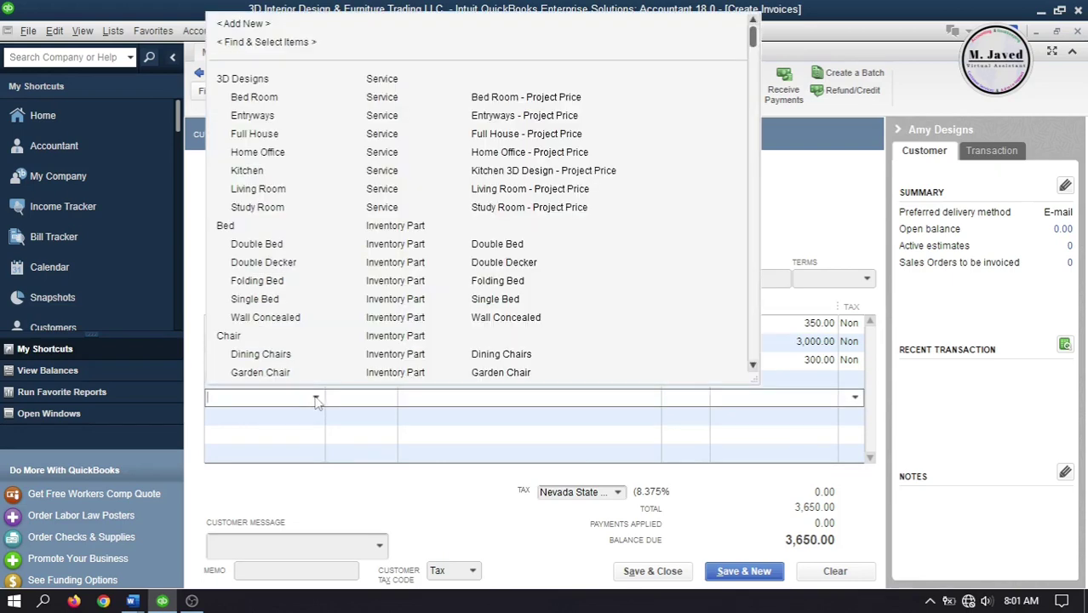
{"action": "type", "text": "SubTotal"}
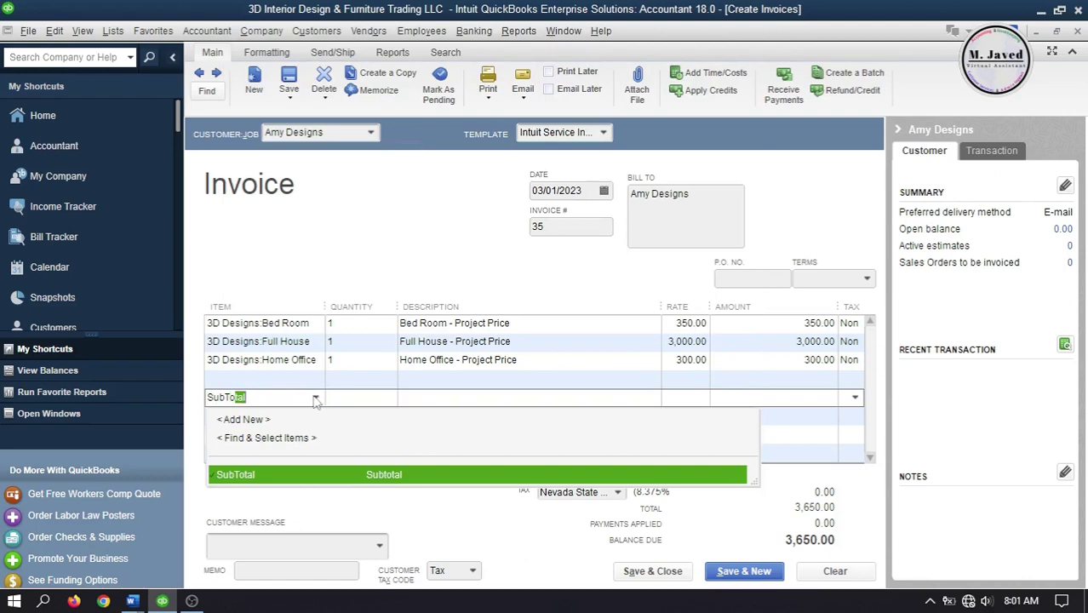
{"action": "key", "text": "Return"}
{"action": "left_click", "coordinate": [442, 394]}
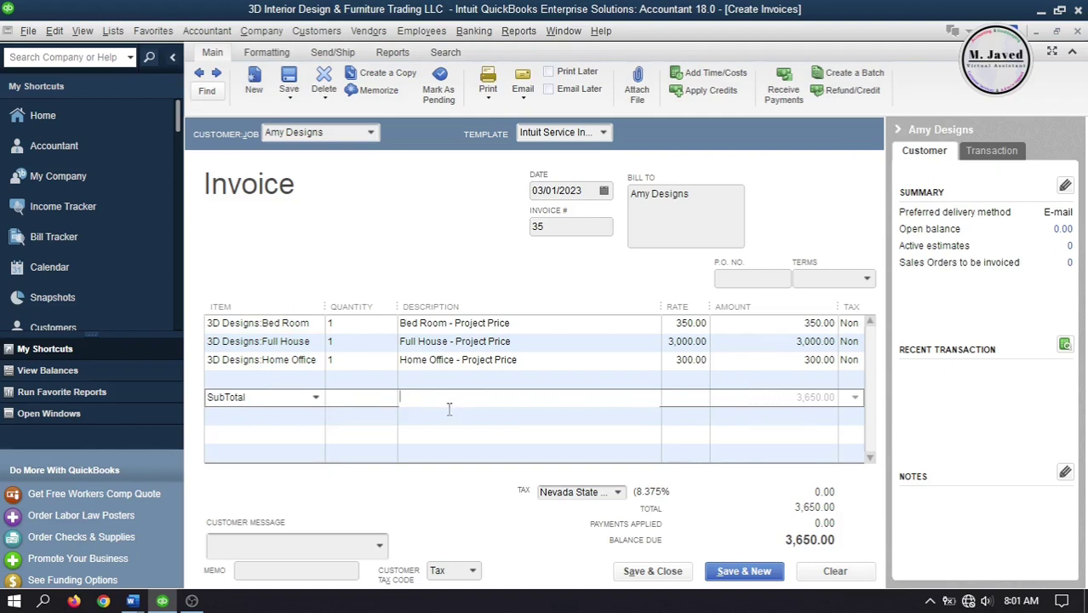
Add the Discount item below the SubTotal line, leaving one blank line between them.
{"action": "left_click", "coordinate": [314, 421]}
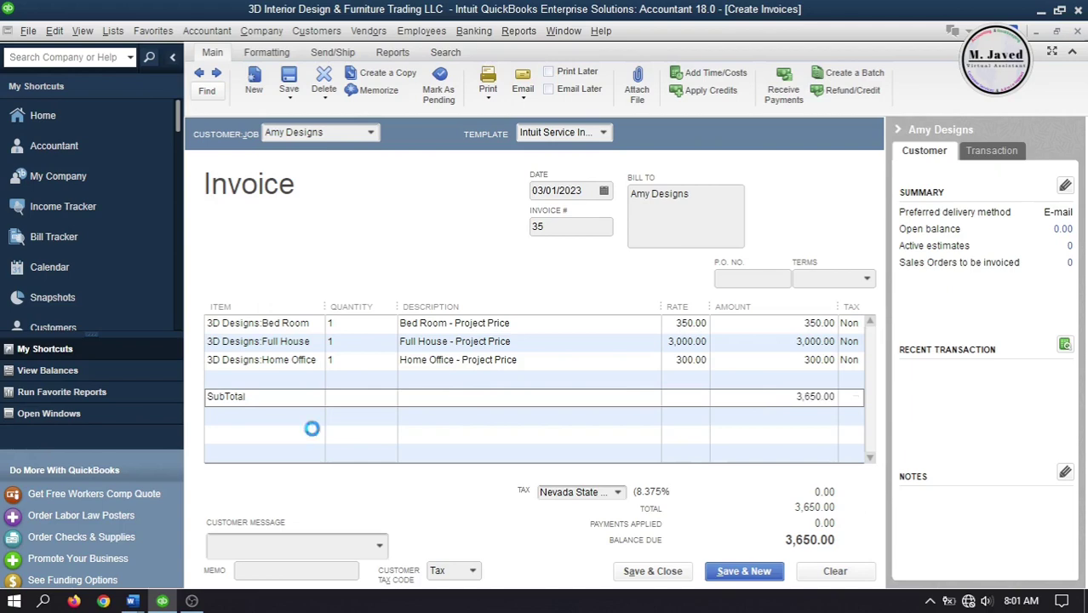
{"action": "left_click", "coordinate": [315, 434]}
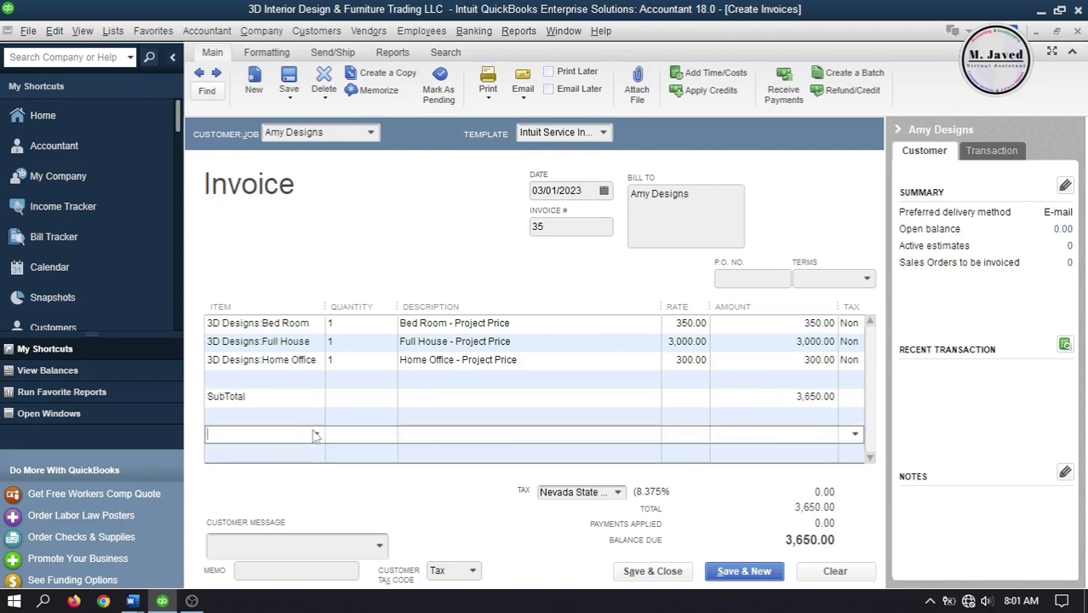
{"action": "type", "text": "Dis"}
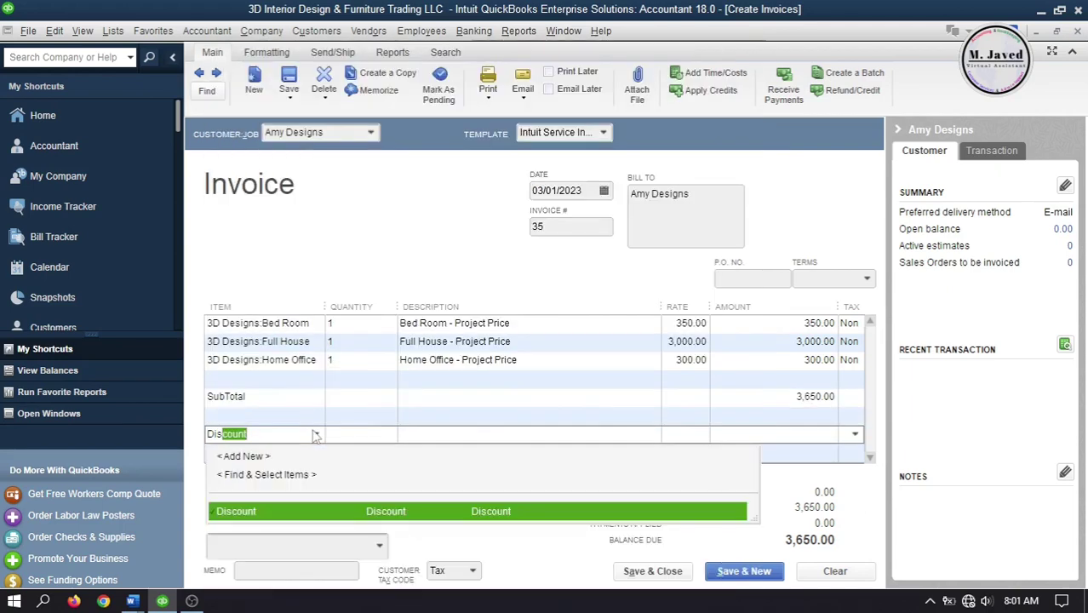
{"action": "type", "text": "cou"}
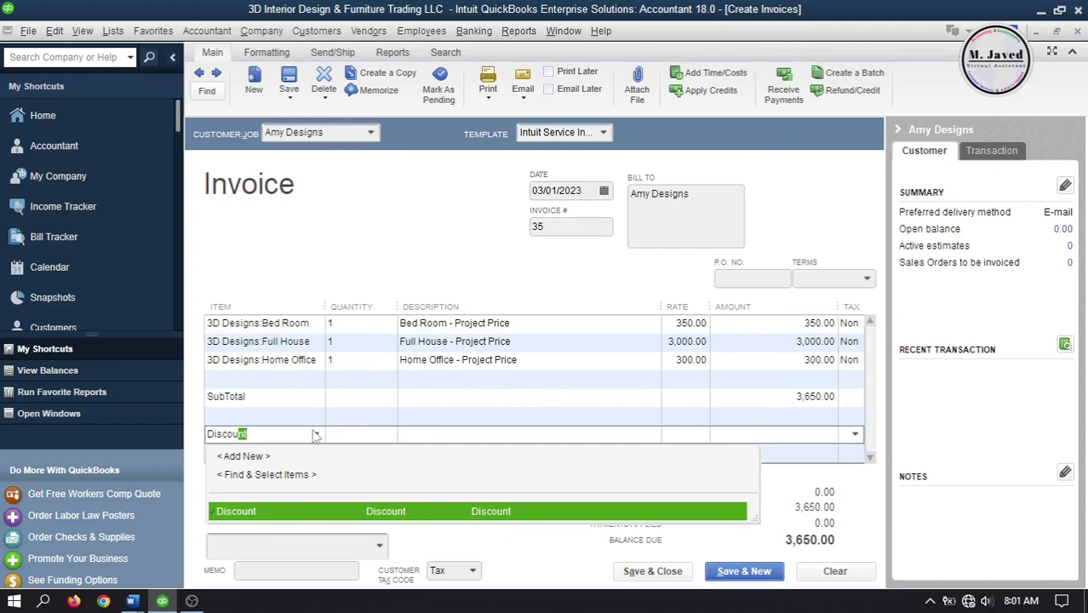
{"action": "left_click", "coordinate": [286, 511]}
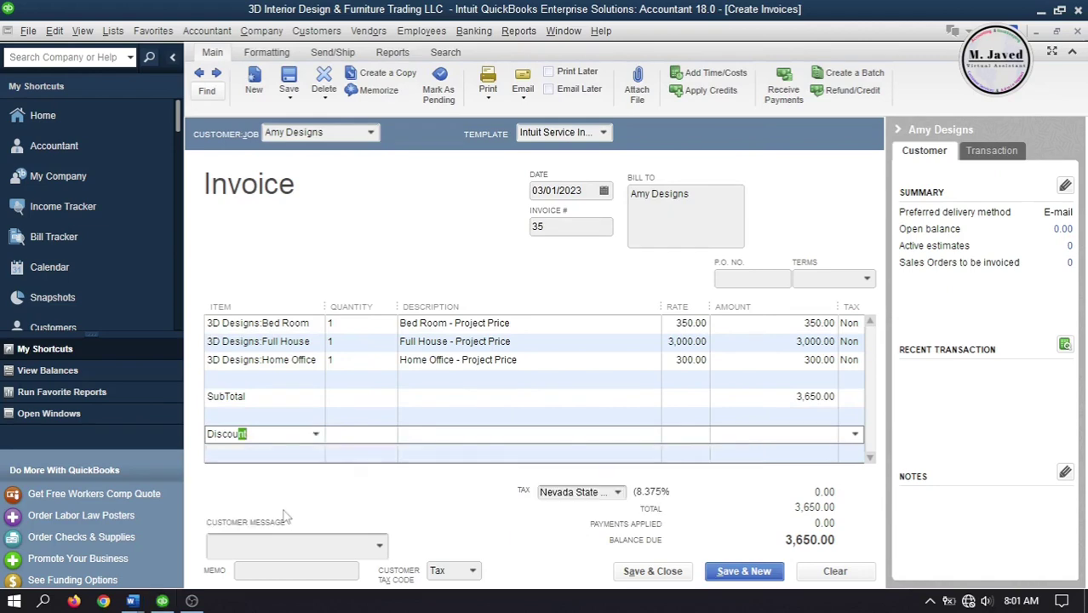
{"action": "key", "text": "Tab"}
{"action": "left_click", "coordinate": [532, 436]}
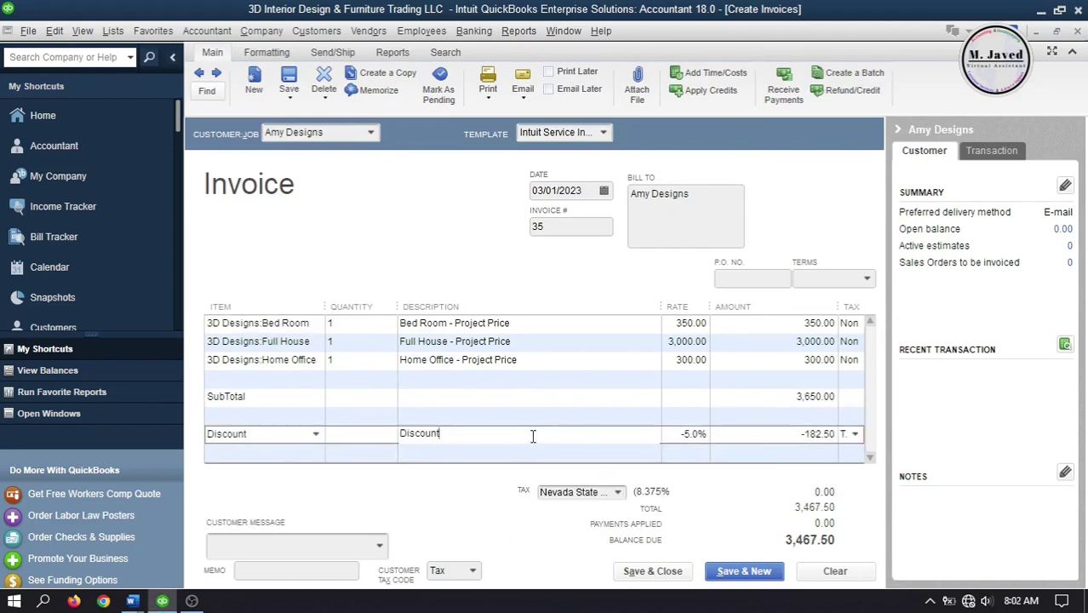
Replace the Discount line's percentage rate with a flat amount of 50.
{"action": "left_click", "coordinate": [674, 434]}
{"action": "double_click", "coordinate": [674, 434]}
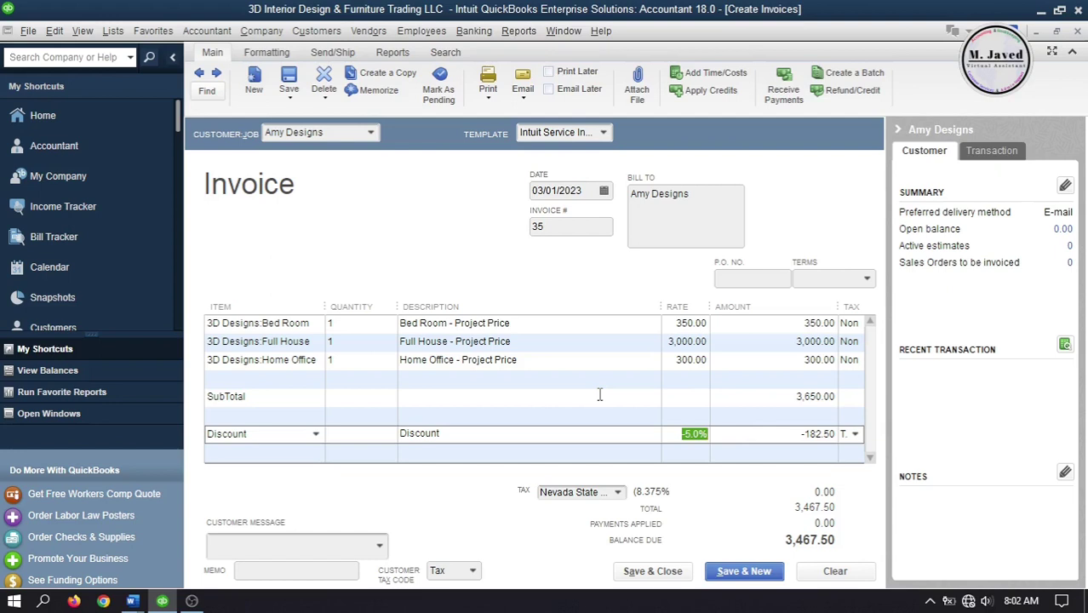
{"action": "type", "text": "50"}
{"action": "left_click", "coordinate": [556, 417]}
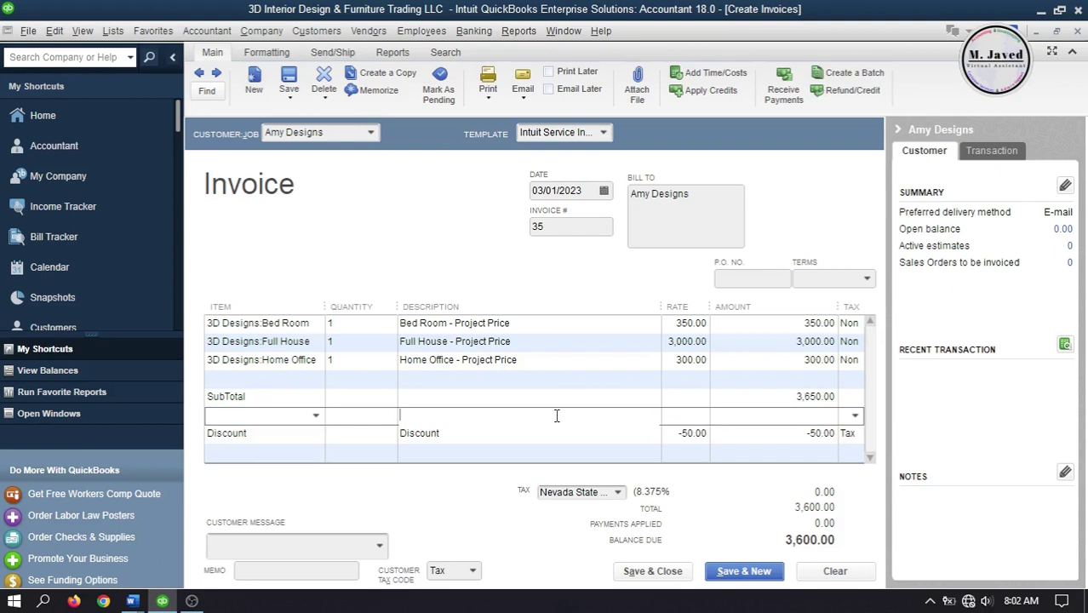
Set the Discount line's rate to -5% on the invoice.
{"action": "left_click", "coordinate": [524, 434]}
{"action": "left_click", "coordinate": [524, 435]}
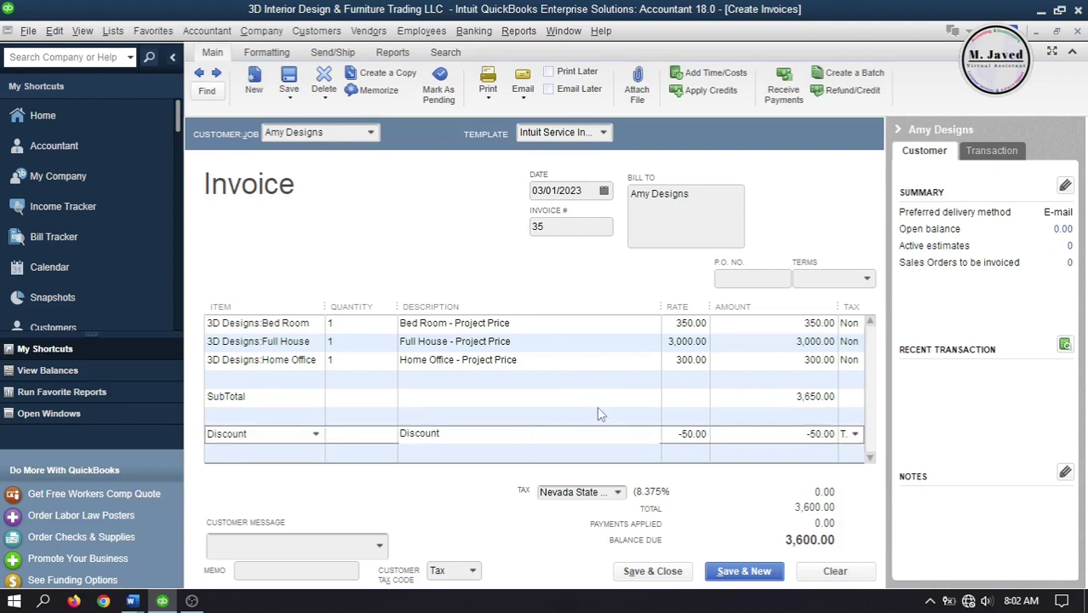
{"action": "left_click", "coordinate": [670, 435]}
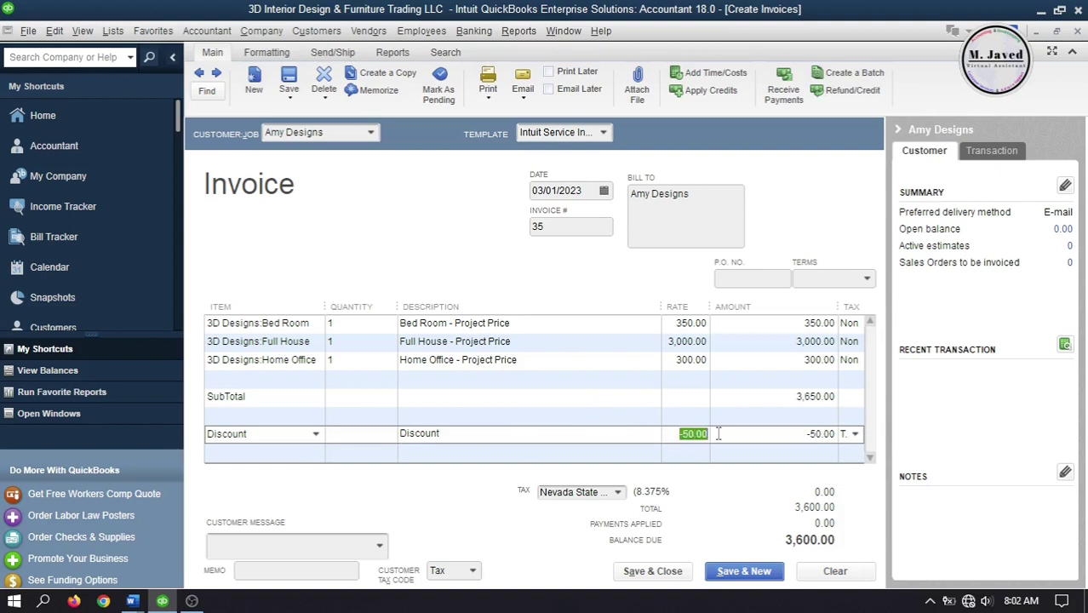
{"action": "type", "text": "-5%"}
{"action": "left_click", "coordinate": [599, 436]}
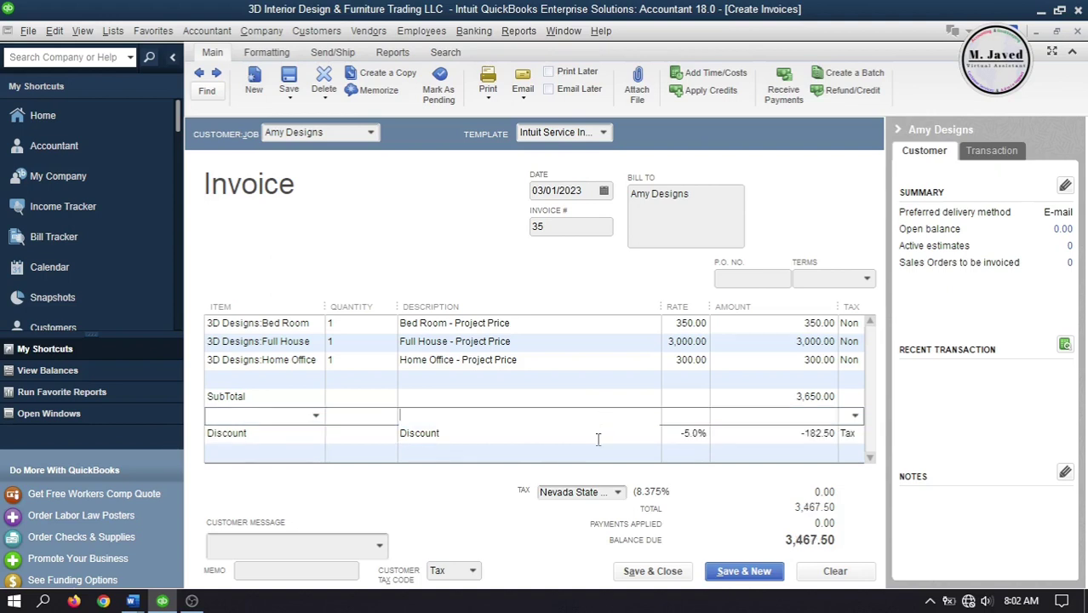
Extend the Discount line's description to "Discount Given", then save and close the invoice.
{"action": "left_click", "coordinate": [585, 439]}
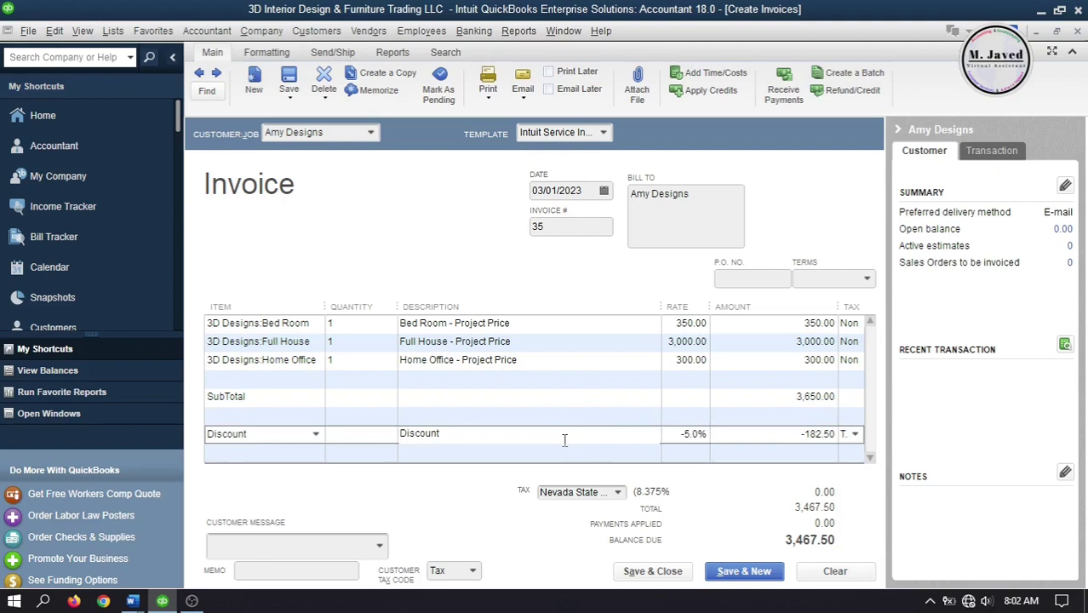
{"action": "type", "text": "Given"}
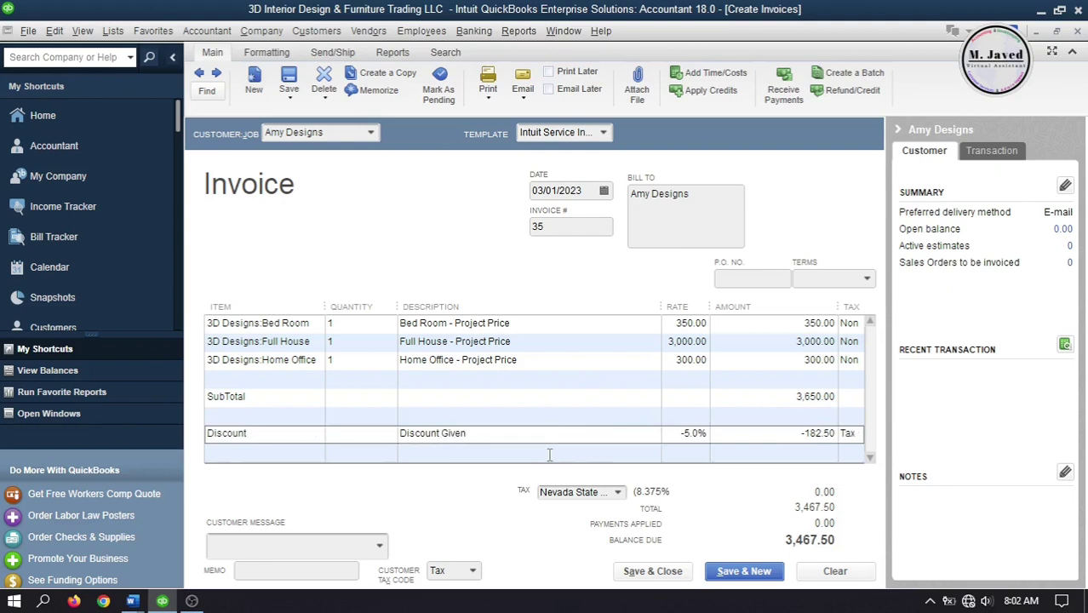
{"action": "left_click", "coordinate": [550, 454]}
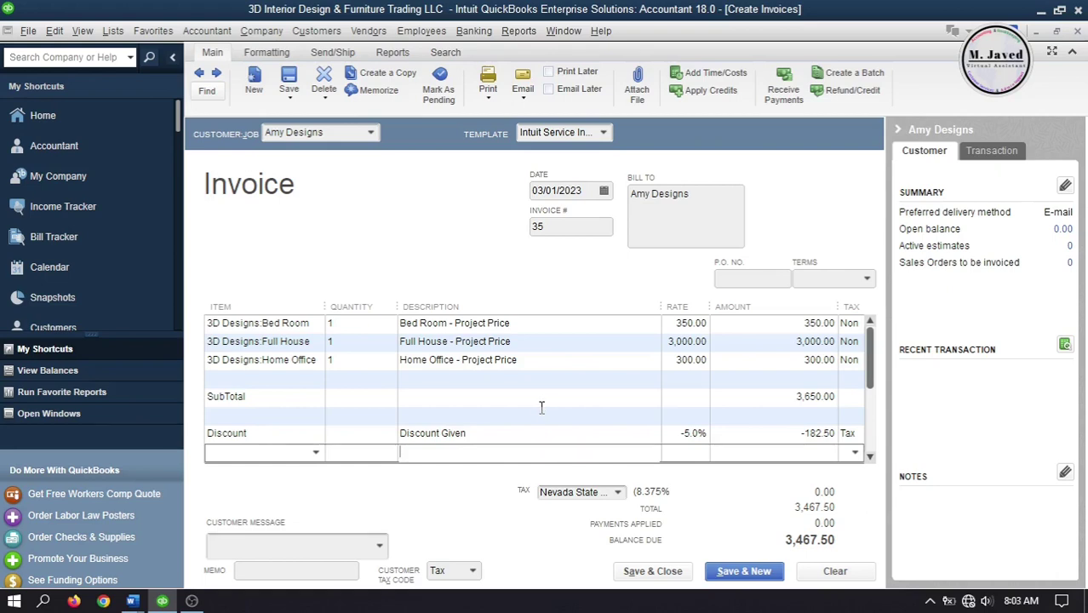
{"action": "left_click", "coordinate": [656, 570]}
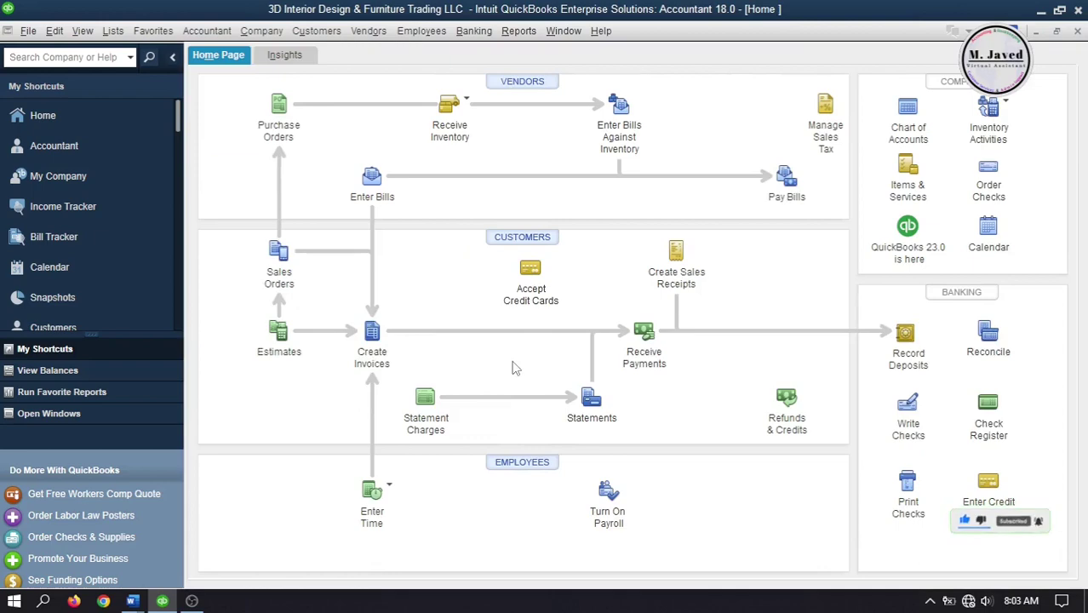
Receive a check payment from Amy Designs for the full open invoice with check number 234, then save and close it.
{"action": "left_click", "coordinate": [643, 332]}
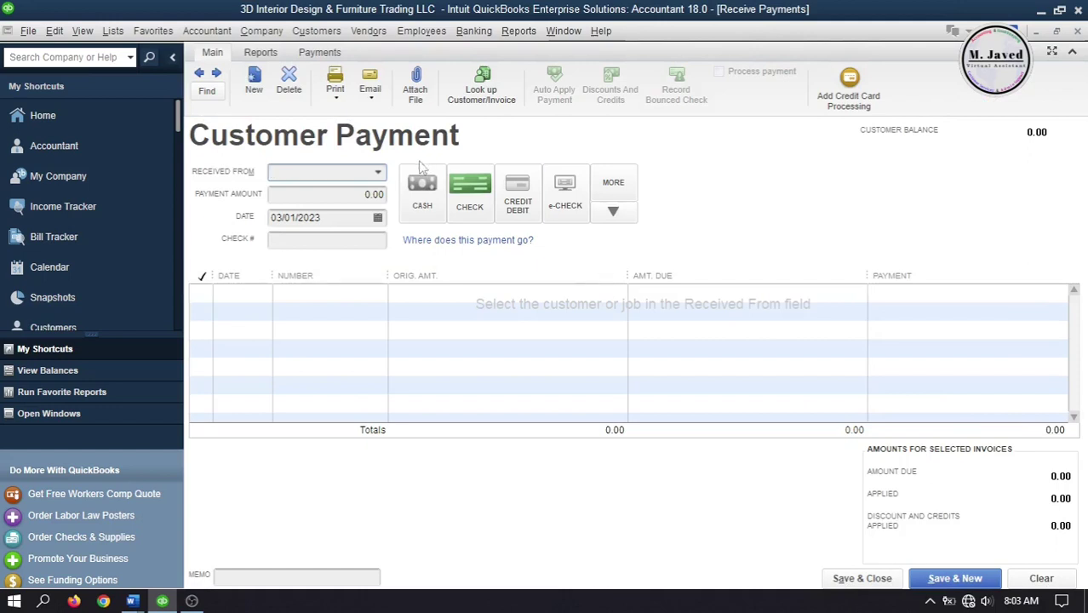
{"action": "left_click", "coordinate": [381, 173]}
{"action": "left_click", "coordinate": [311, 228]}
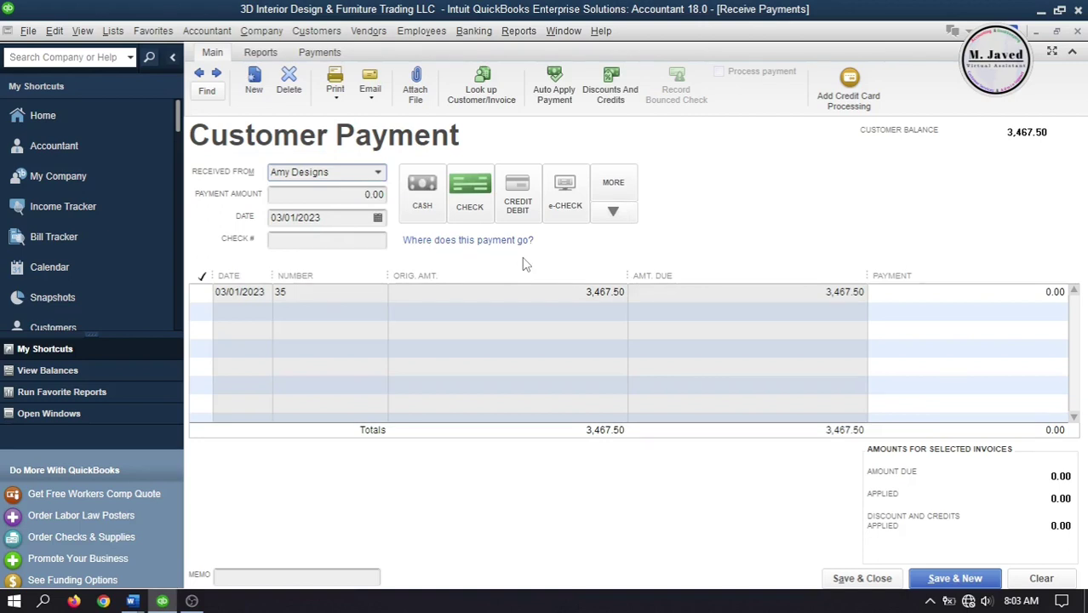
{"action": "left_click", "coordinate": [205, 291]}
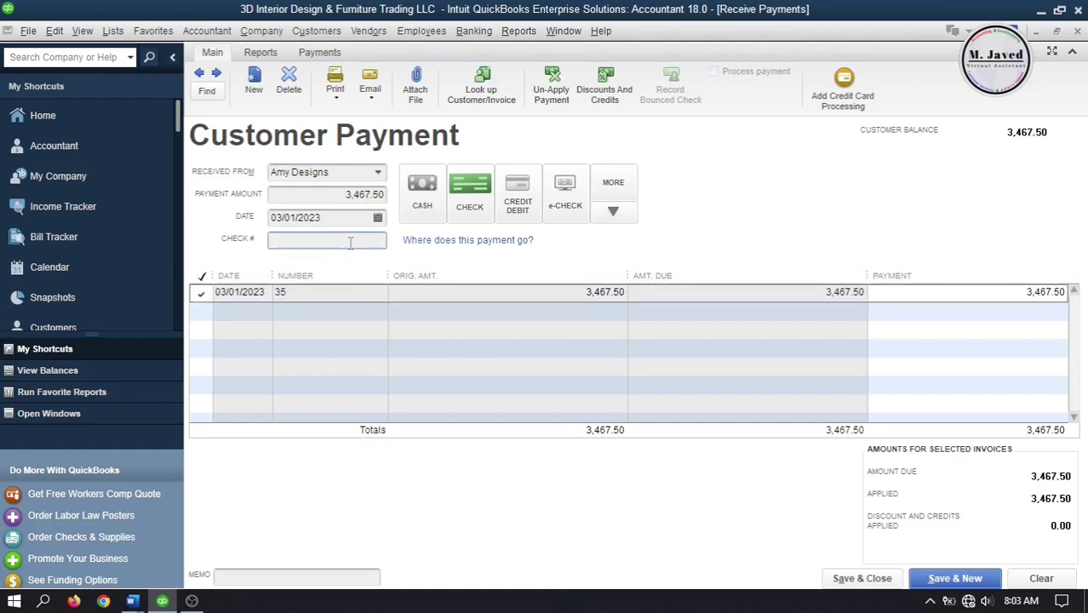
{"action": "type", "text": "234"}
{"action": "left_click", "coordinate": [469, 194]}
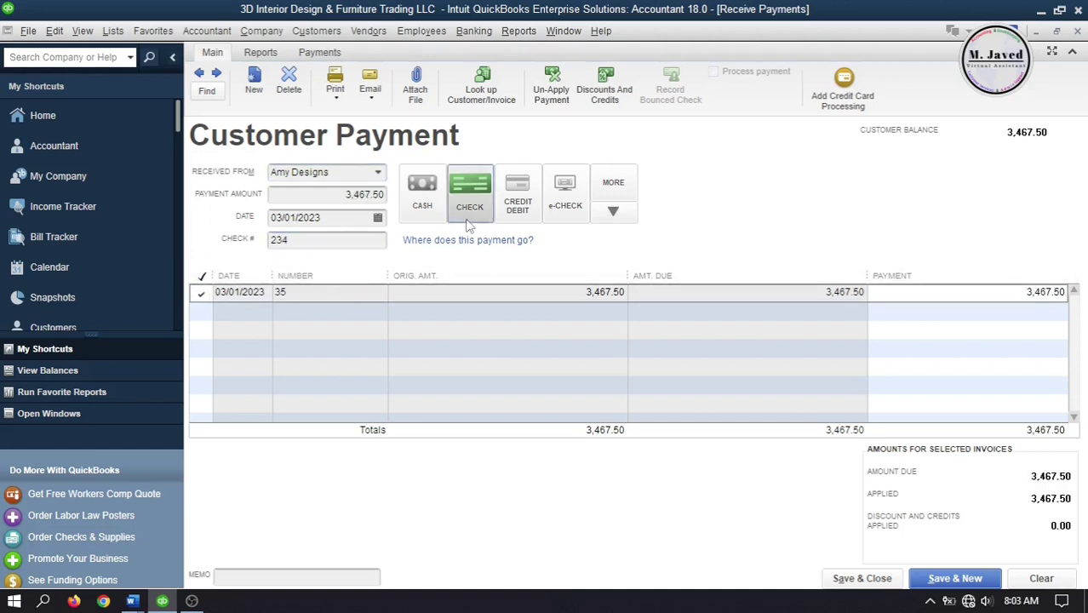
{"action": "left_click", "coordinate": [861, 578]}
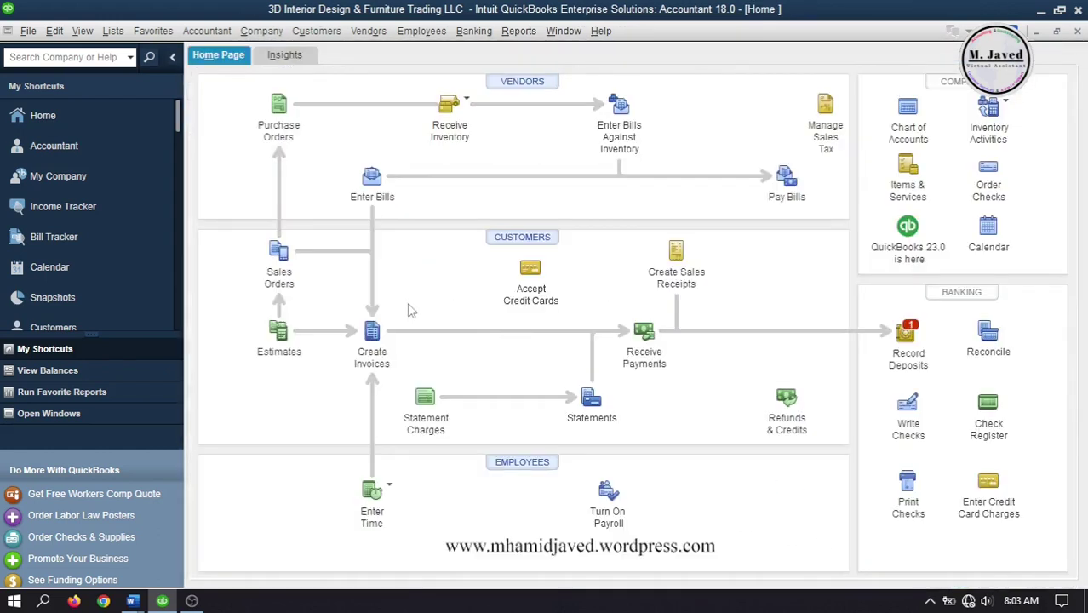
Create a new invoice for Amy Designs with the 3D Designs:Bed Room and 3D Designs:Entryways items.
{"action": "left_click", "coordinate": [372, 338]}
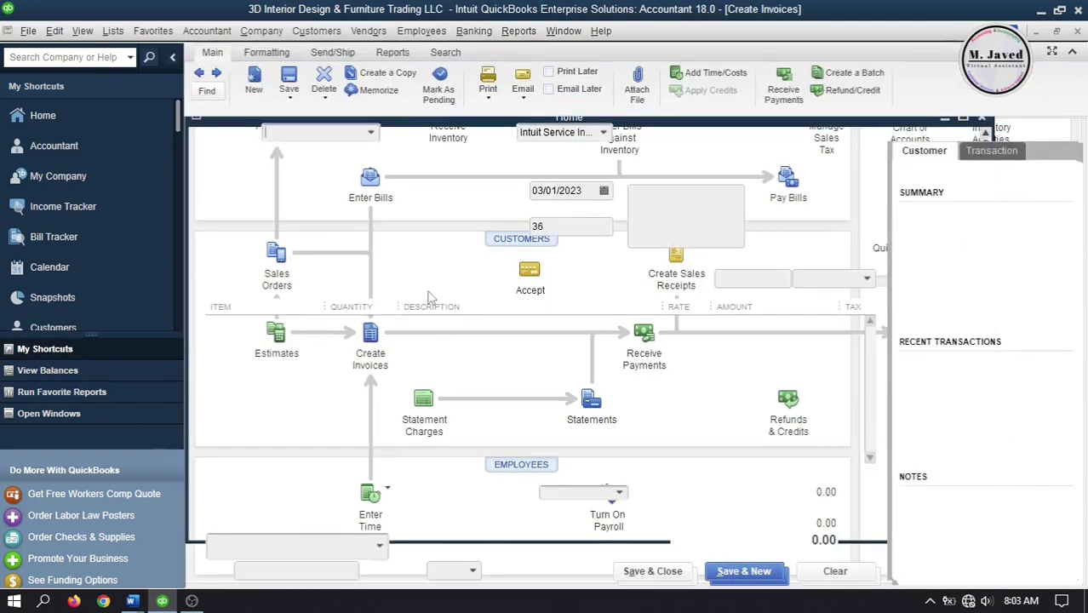
{"action": "left_click", "coordinate": [370, 133]}
{"action": "left_click", "coordinate": [307, 188]}
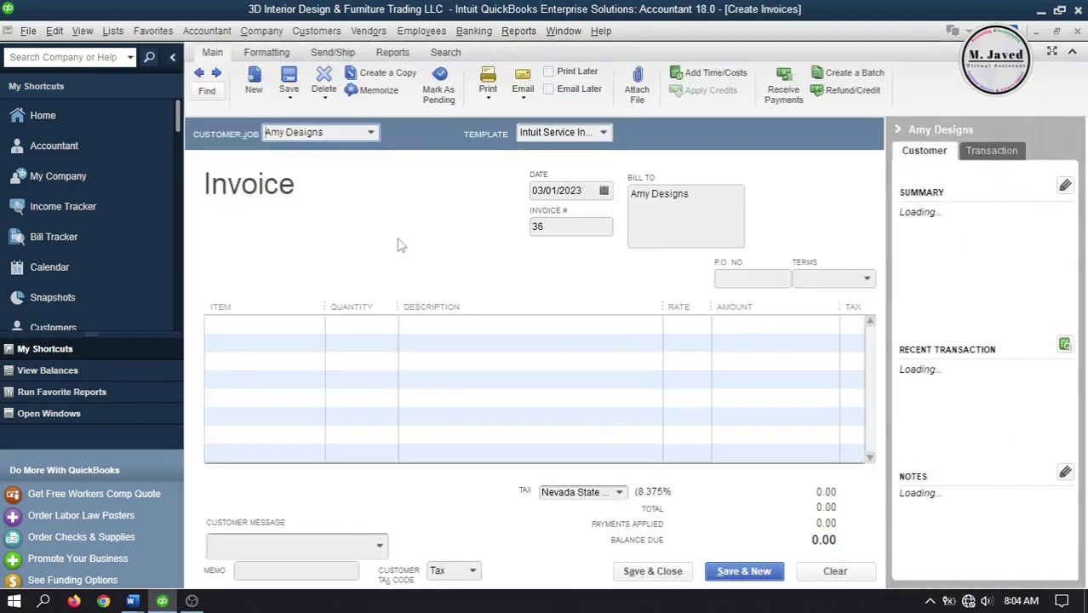
{"action": "left_click", "coordinate": [315, 326]}
{"action": "left_click", "coordinate": [254, 419]}
{"action": "left_click", "coordinate": [315, 344]}
{"action": "left_click", "coordinate": [256, 455]}
{"action": "left_click", "coordinate": [313, 374]}
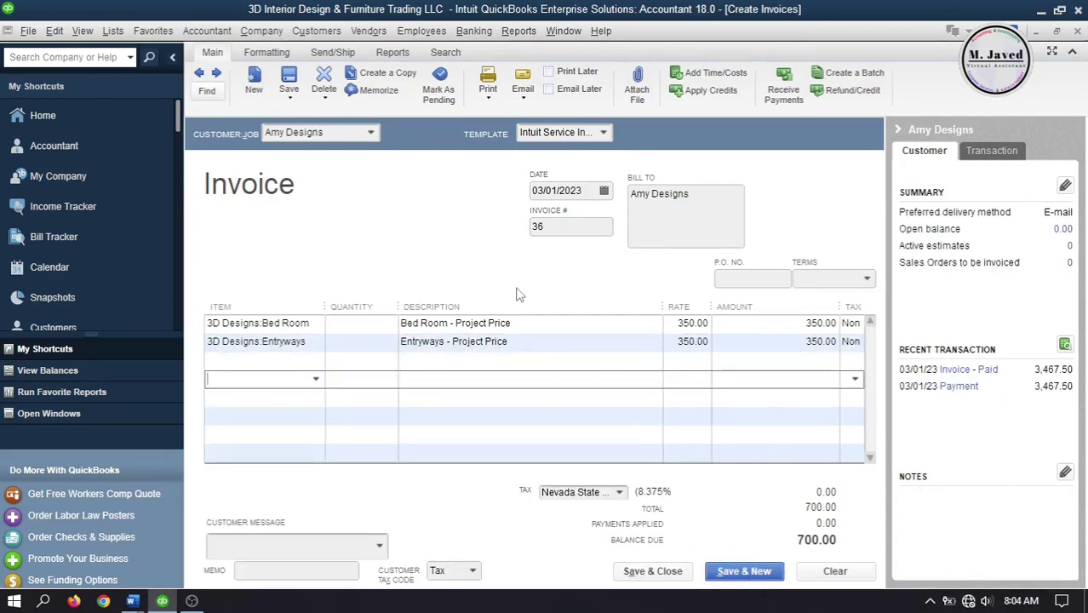
Set the invoice's payment terms to 4% 12 Net 30 and its date to 03/02/2023.
{"action": "left_click", "coordinate": [835, 274]}
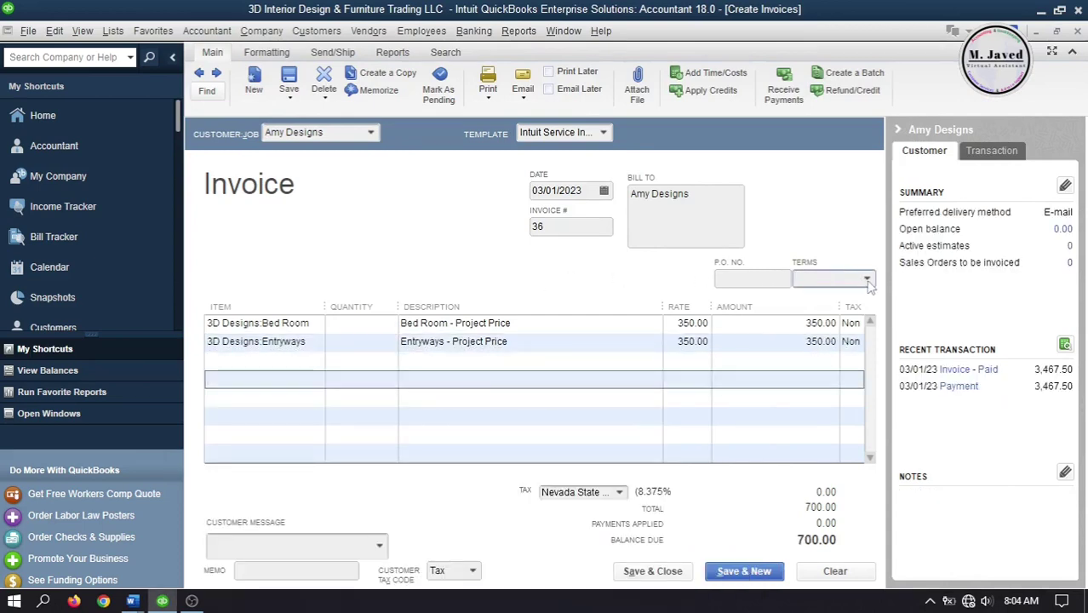
{"action": "left_click", "coordinate": [867, 280]}
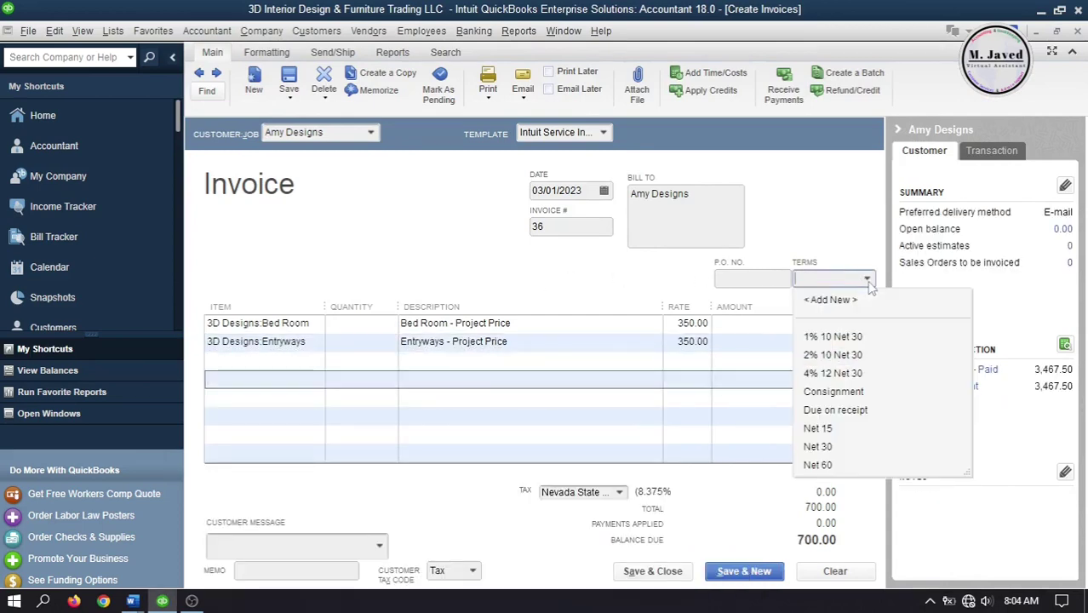
{"action": "left_click", "coordinate": [824, 374]}
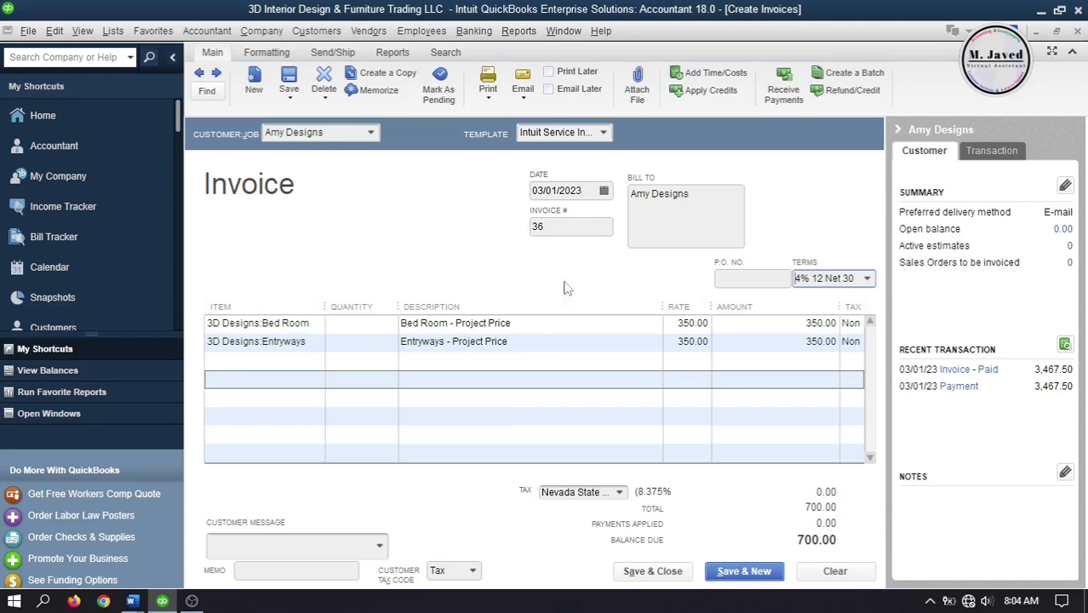
{"action": "left_click", "coordinate": [603, 190]}
{"action": "key", "text": "Escape"}
{"action": "key", "text": "plus"}
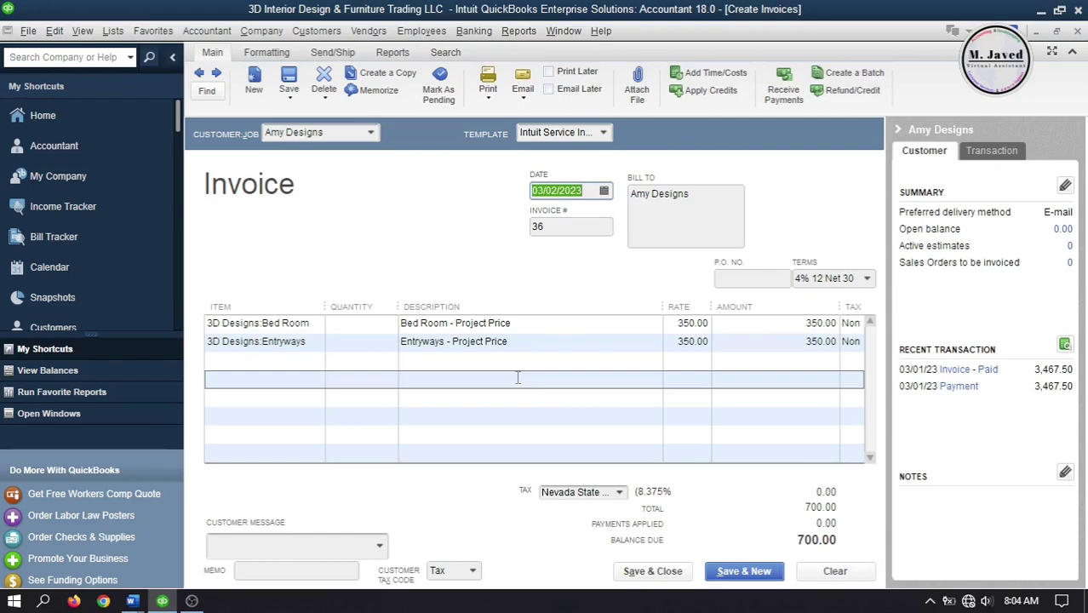
Enter quantity 1 for the Bed Room and Entryways lines, then save and close the invoice, making the customer's changed terms permanent.
{"action": "left_click", "coordinate": [382, 329]}
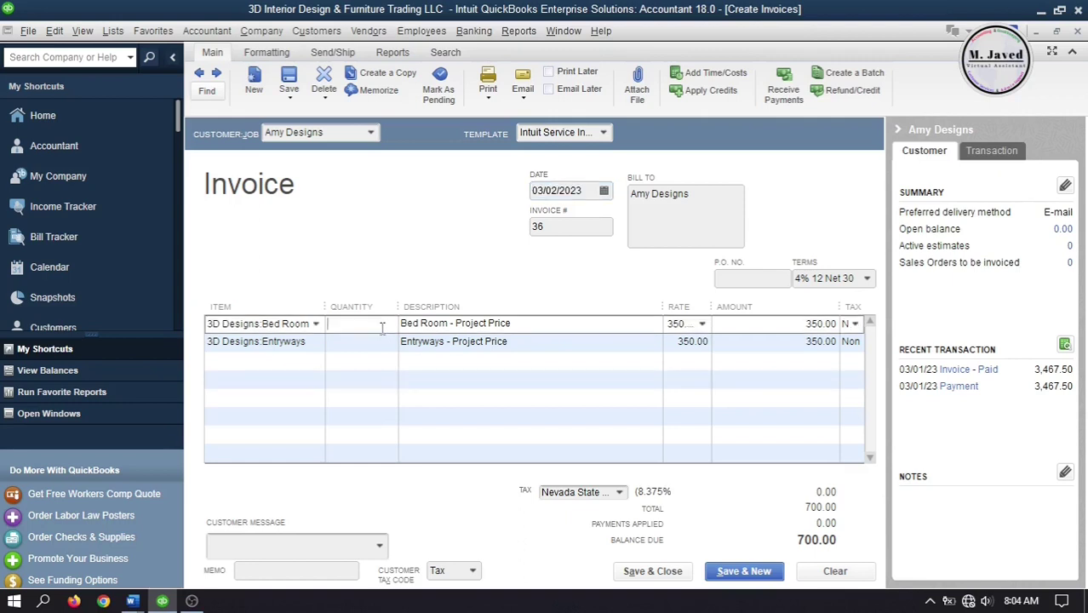
{"action": "left_click", "coordinate": [382, 344]}
{"action": "type", "text": "1"}
{"action": "left_click", "coordinate": [564, 379]}
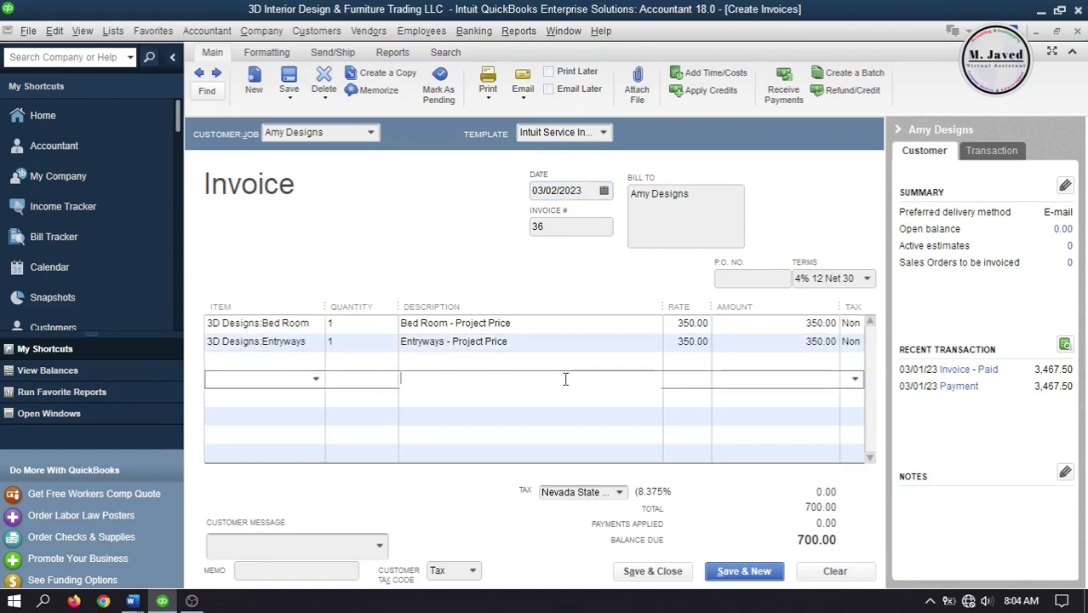
{"action": "left_click", "coordinate": [652, 574]}
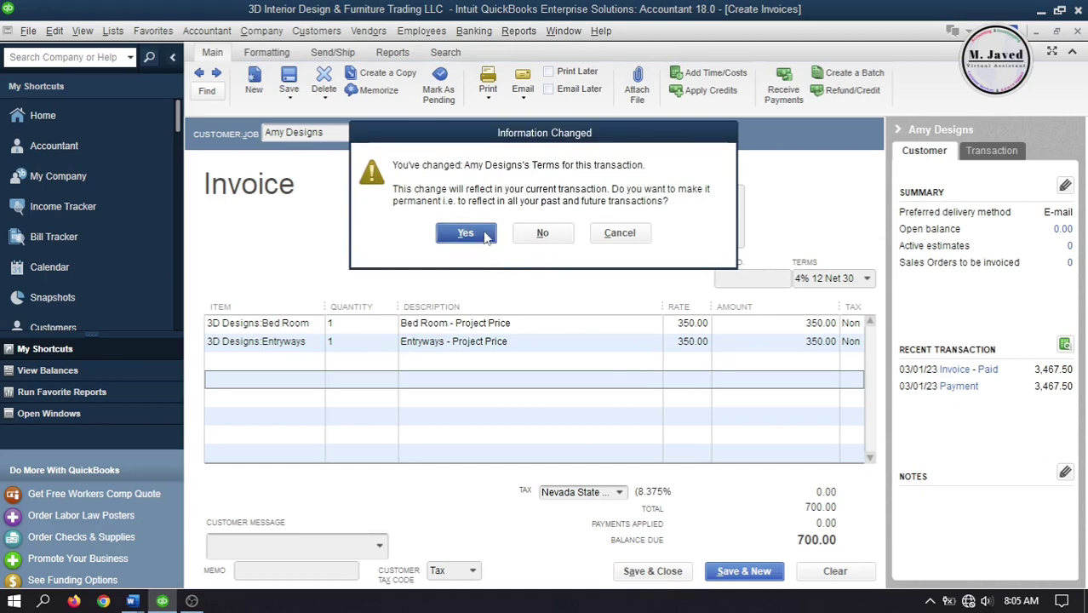
{"action": "left_click", "coordinate": [473, 233]}
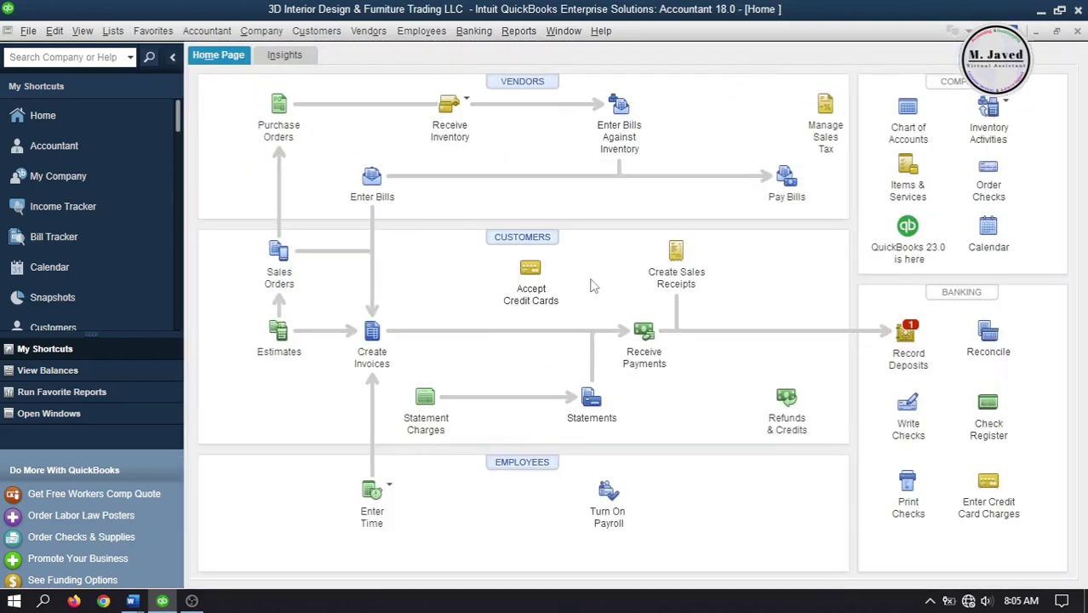
Start a customer payment from Amy Designs and select invoice 36 for payment.
{"action": "left_click", "coordinate": [644, 332]}
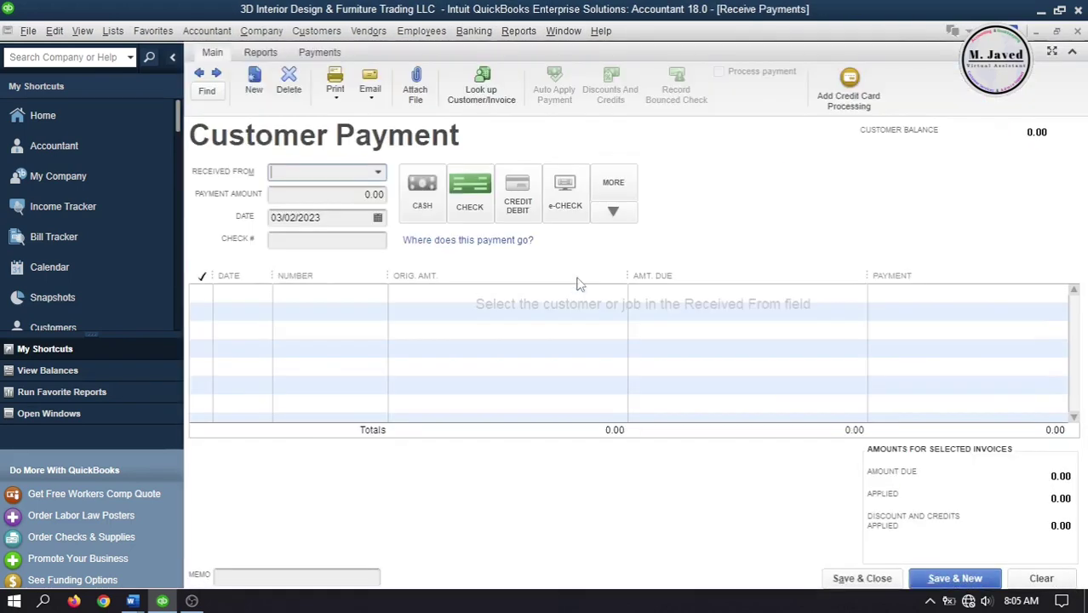
{"action": "left_click", "coordinate": [378, 173]}
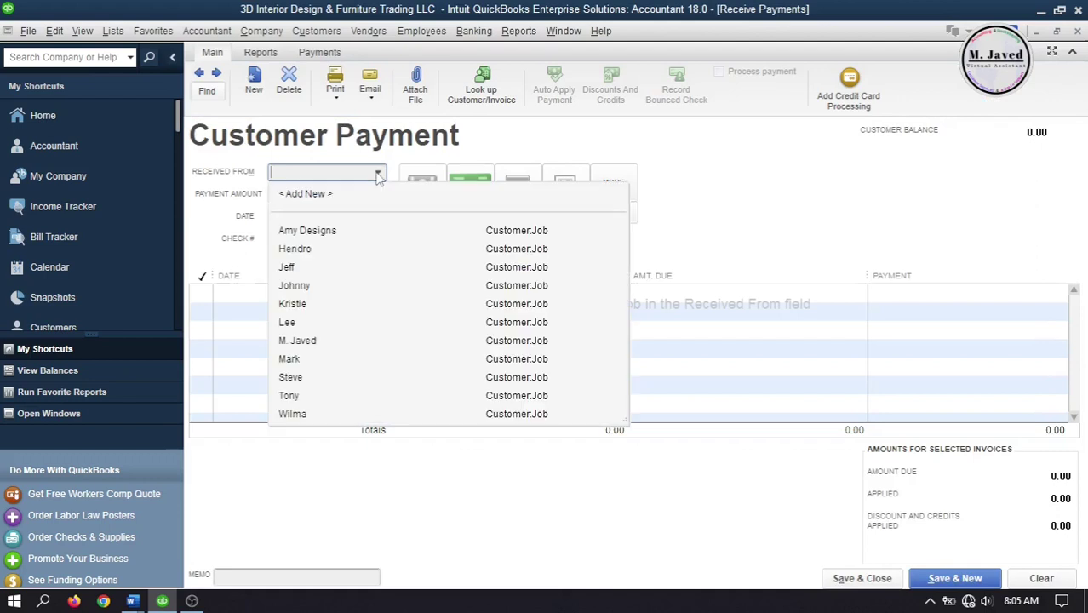
{"action": "left_click", "coordinate": [332, 228]}
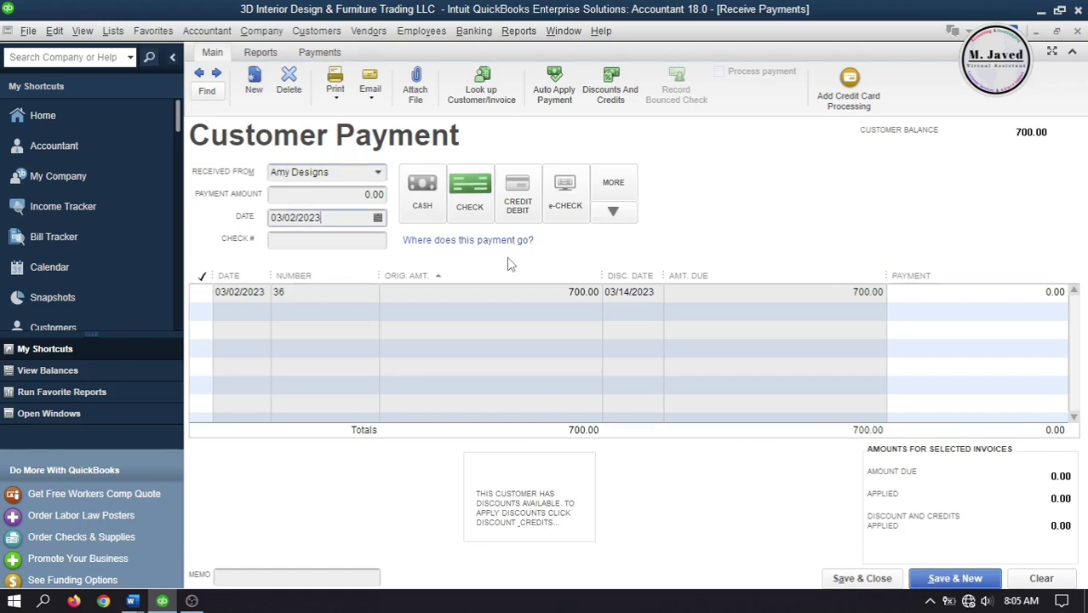
{"action": "left_click", "coordinate": [201, 292]}
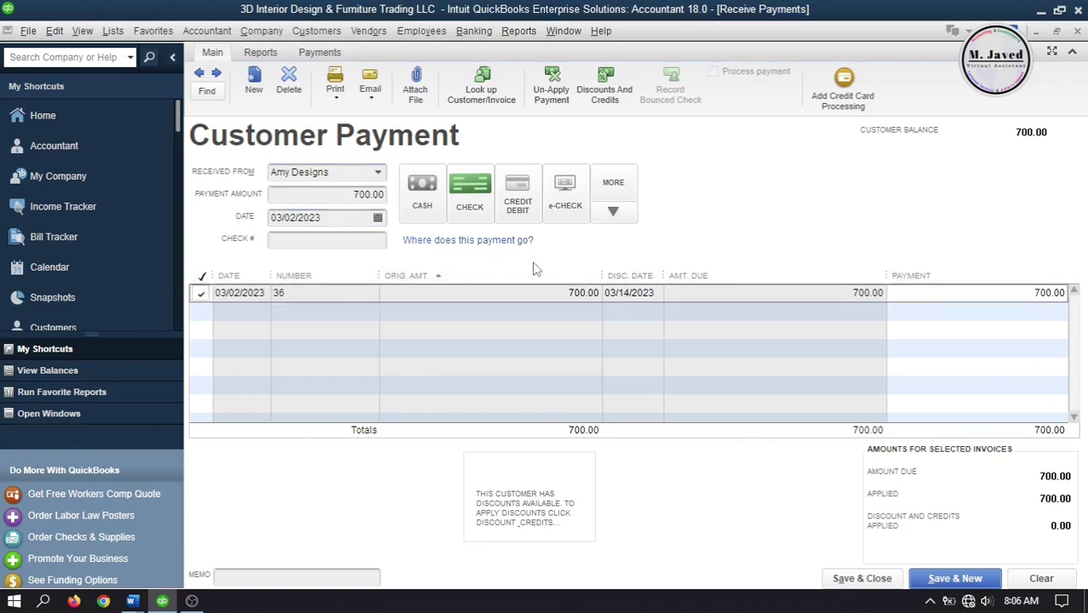
Check the suggested early payment discount for the invoice without applying it, then deselect and reselect the invoice.
{"action": "left_click", "coordinate": [606, 95]}
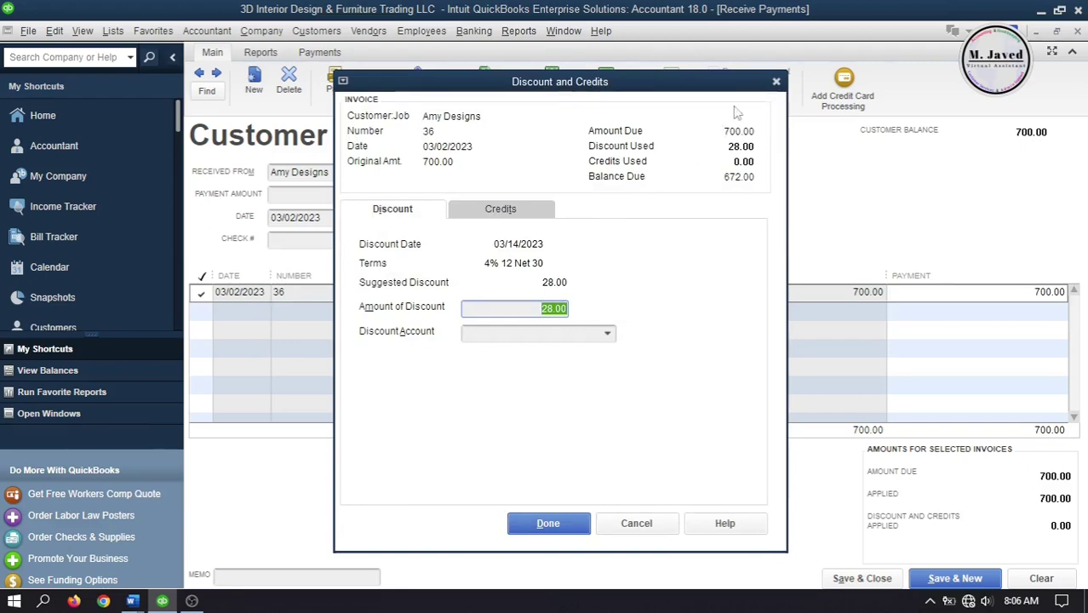
{"action": "left_click", "coordinate": [776, 82]}
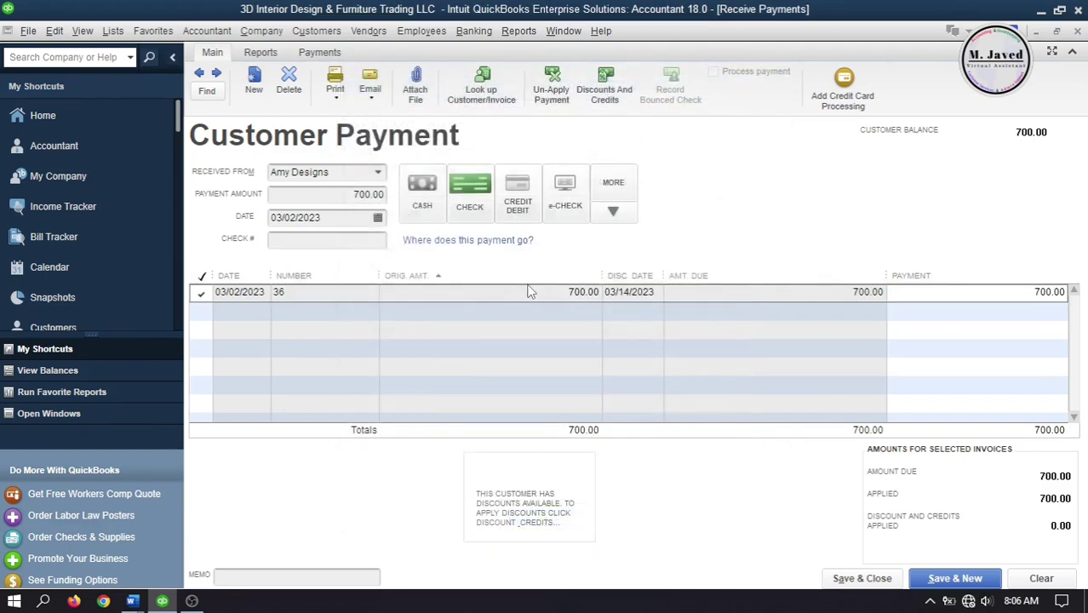
{"action": "left_click", "coordinate": [202, 293]}
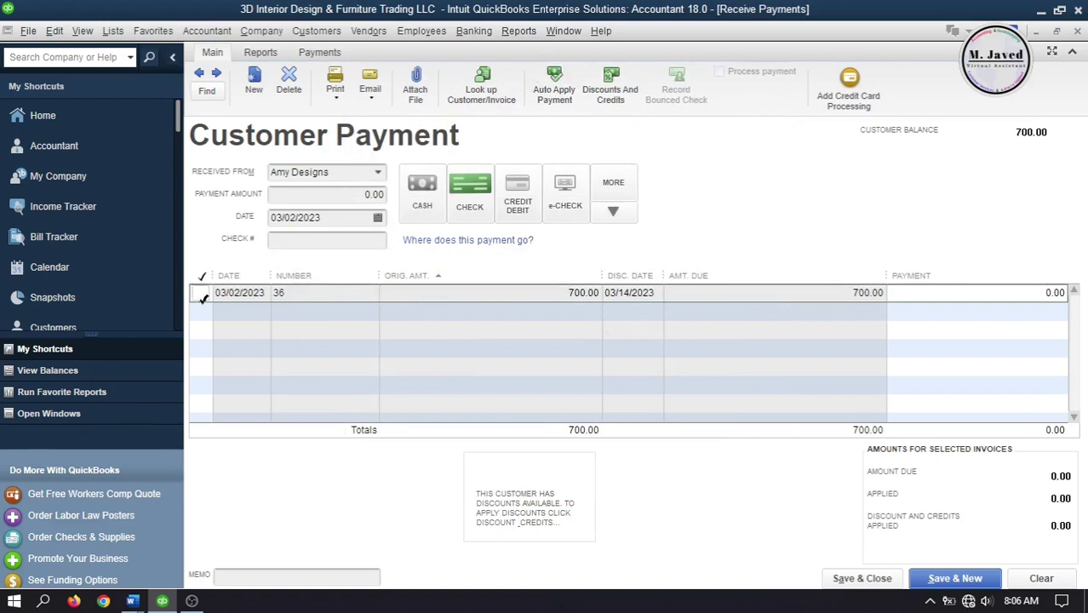
{"action": "left_click", "coordinate": [202, 293]}
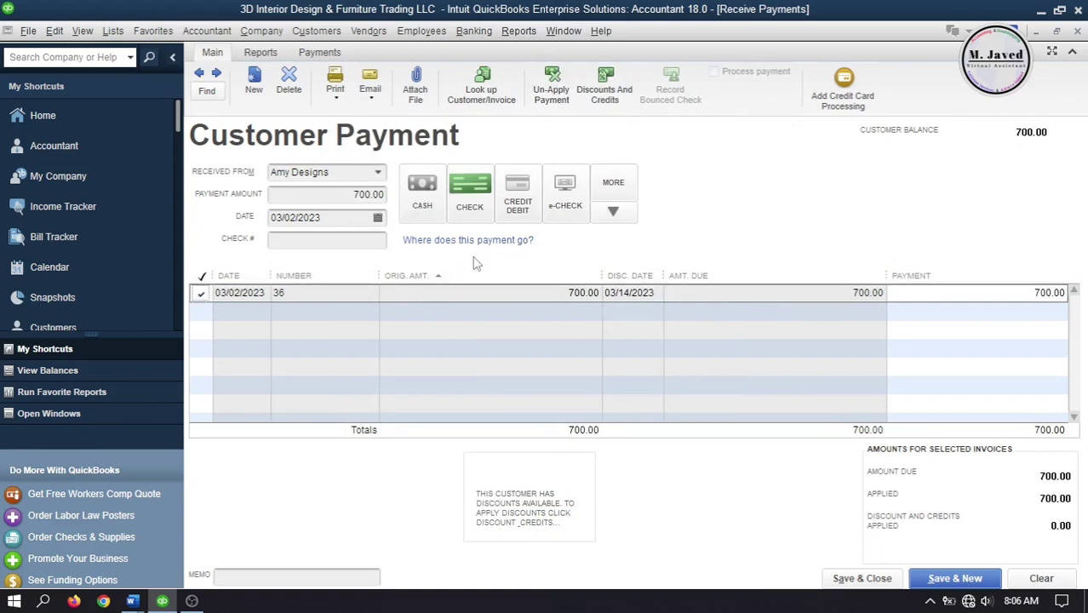
Set the payment date to 03/23/2023, past the discount date, and reapply the payment to the invoice.
{"action": "left_click", "coordinate": [377, 218]}
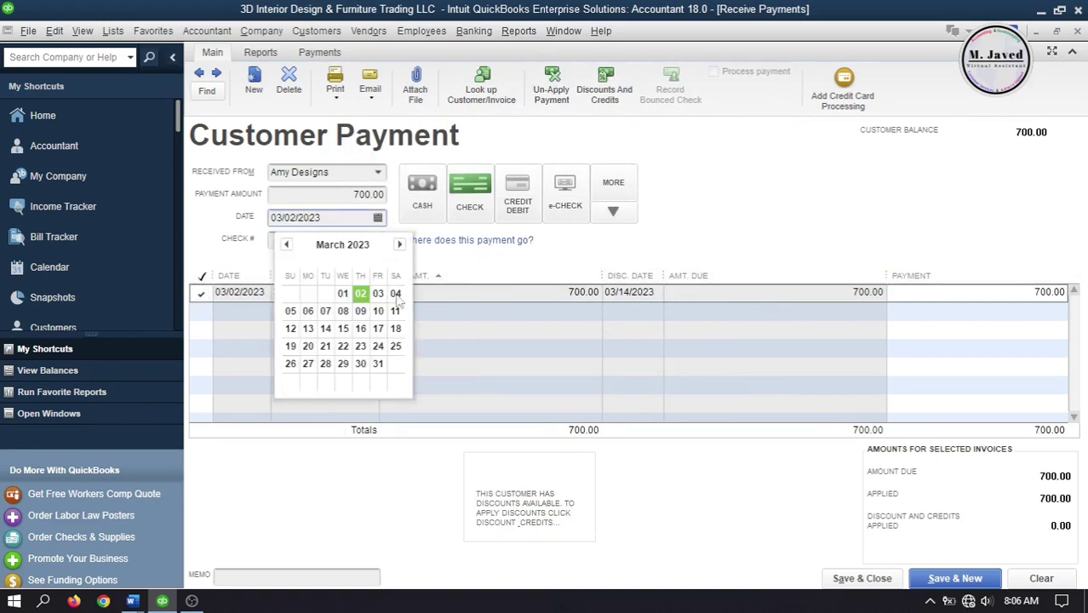
{"action": "left_click", "coordinate": [361, 347]}
{"action": "left_click", "coordinate": [375, 239]}
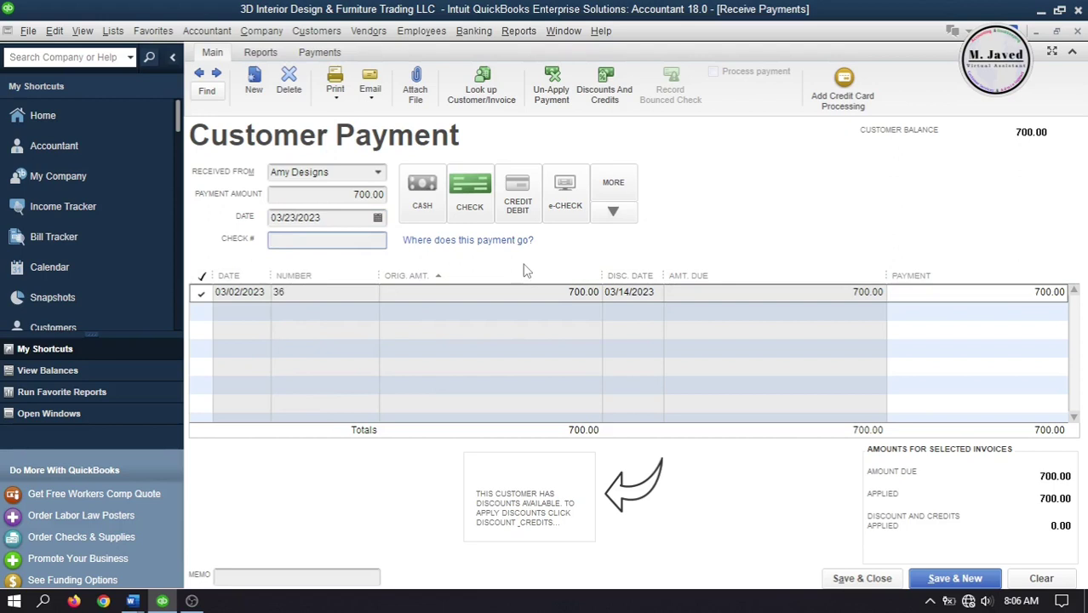
{"action": "left_click", "coordinate": [202, 292]}
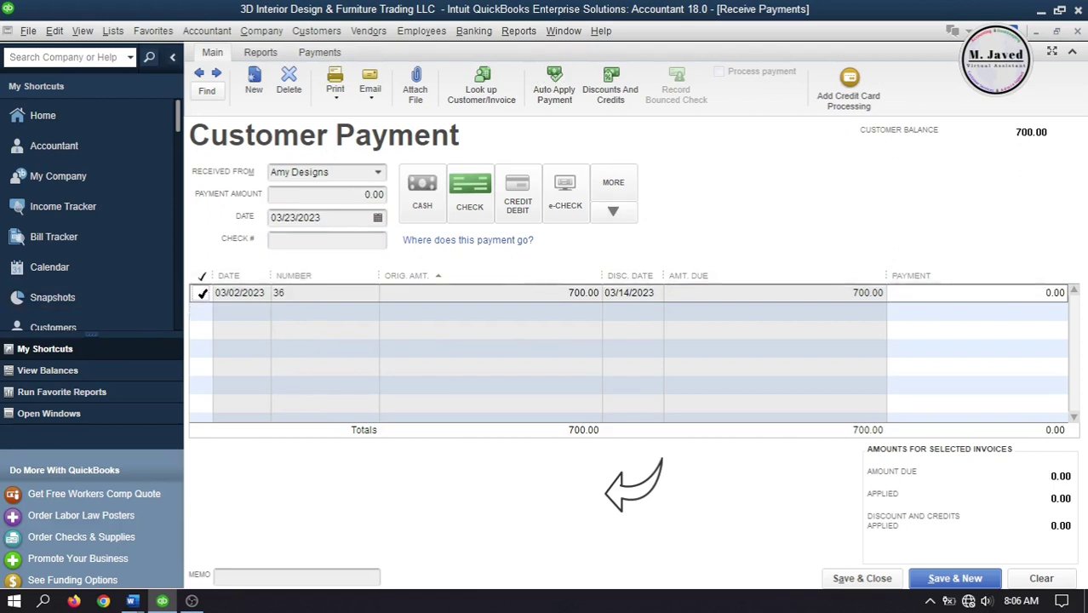
{"action": "left_click", "coordinate": [202, 294]}
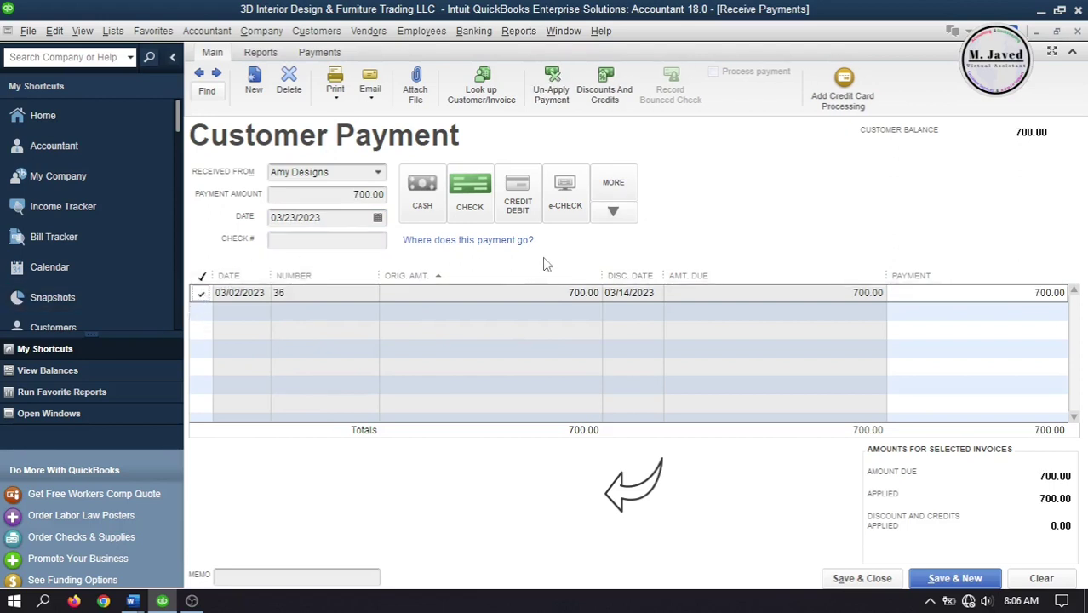
Check the suggested discount without applying it, then set the payment date to 03/02/2023 and reselect invoice 36.
{"action": "left_click", "coordinate": [604, 92]}
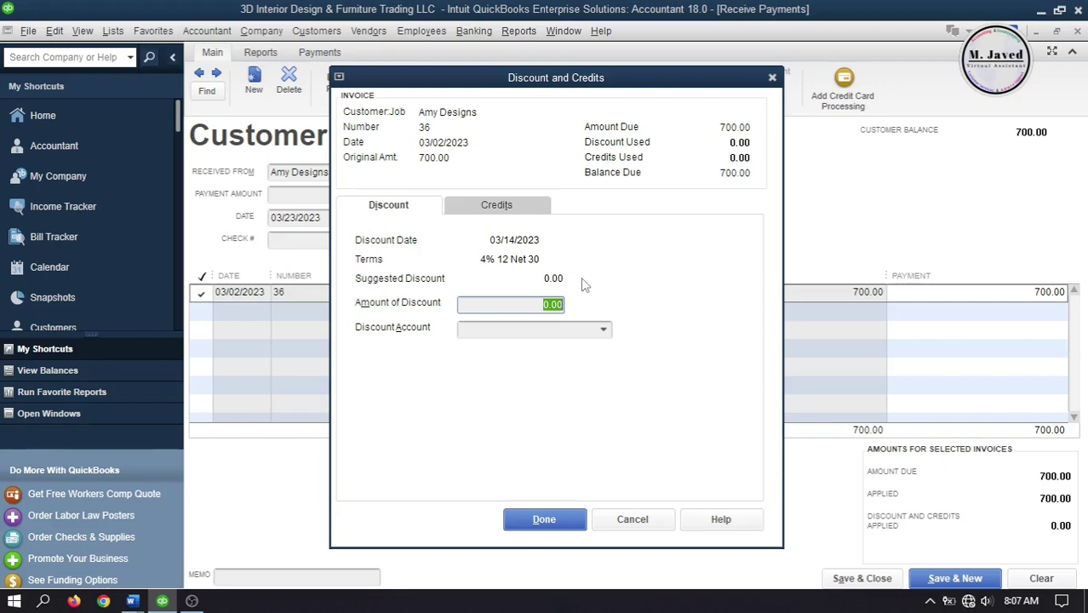
{"action": "left_click", "coordinate": [772, 77]}
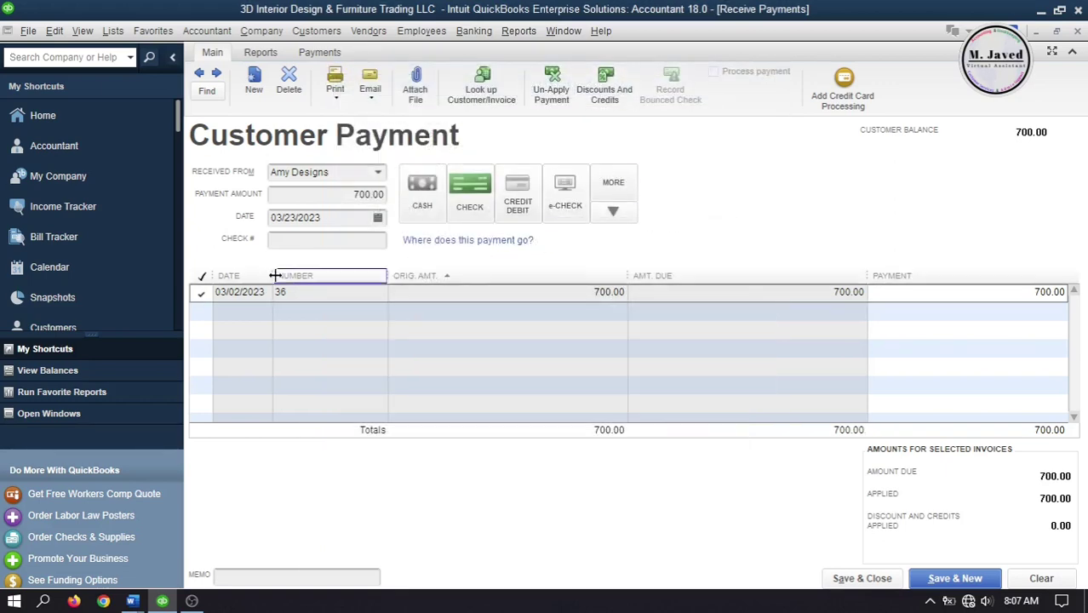
{"action": "left_click", "coordinate": [378, 218]}
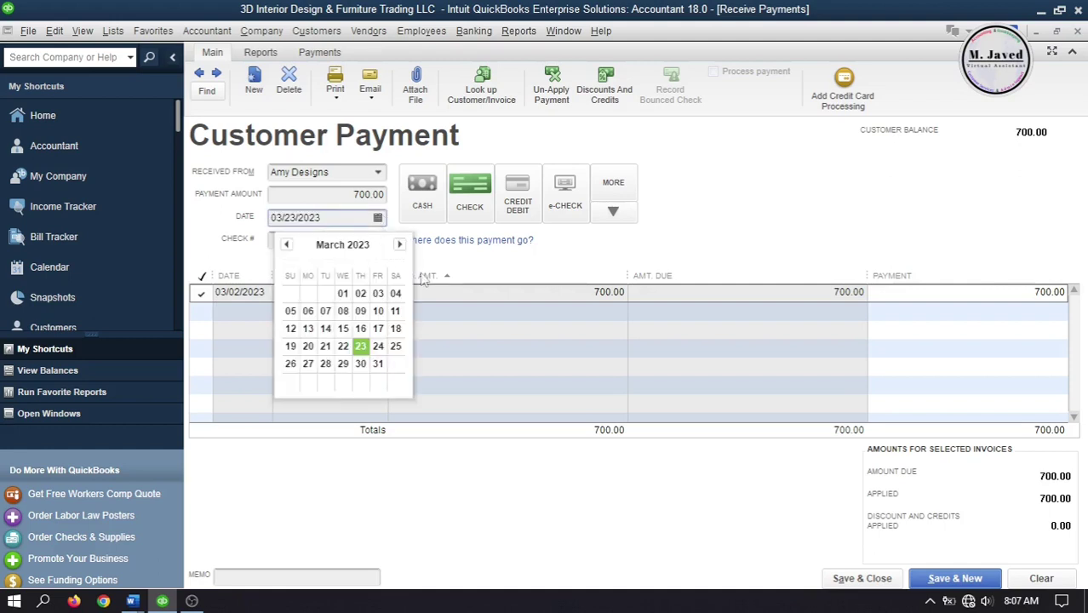
{"action": "left_click", "coordinate": [364, 295]}
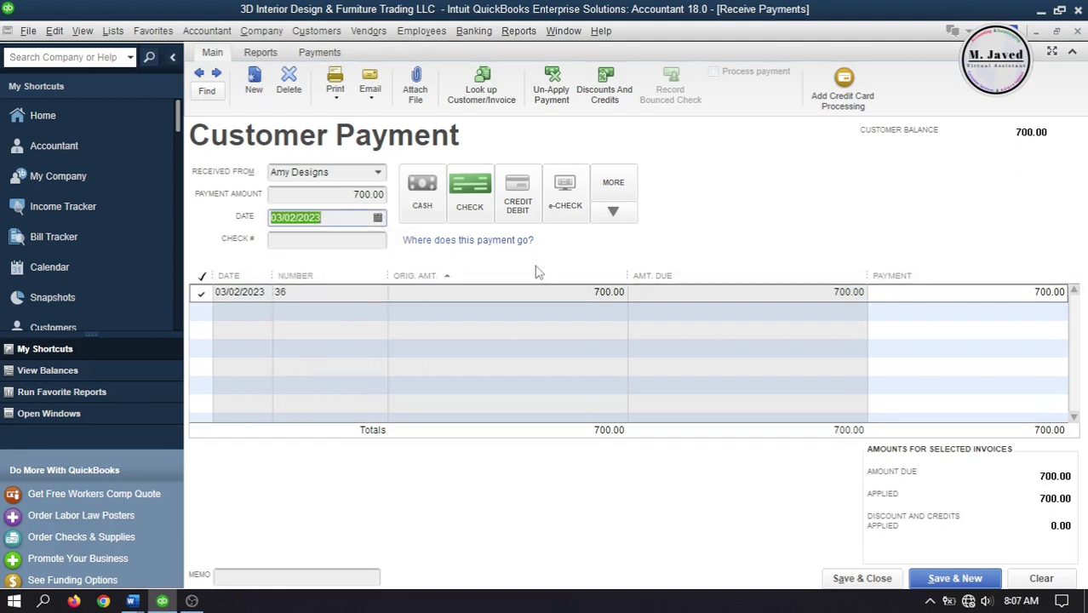
{"action": "left_click", "coordinate": [202, 292]}
{"action": "left_click", "coordinate": [202, 292]}
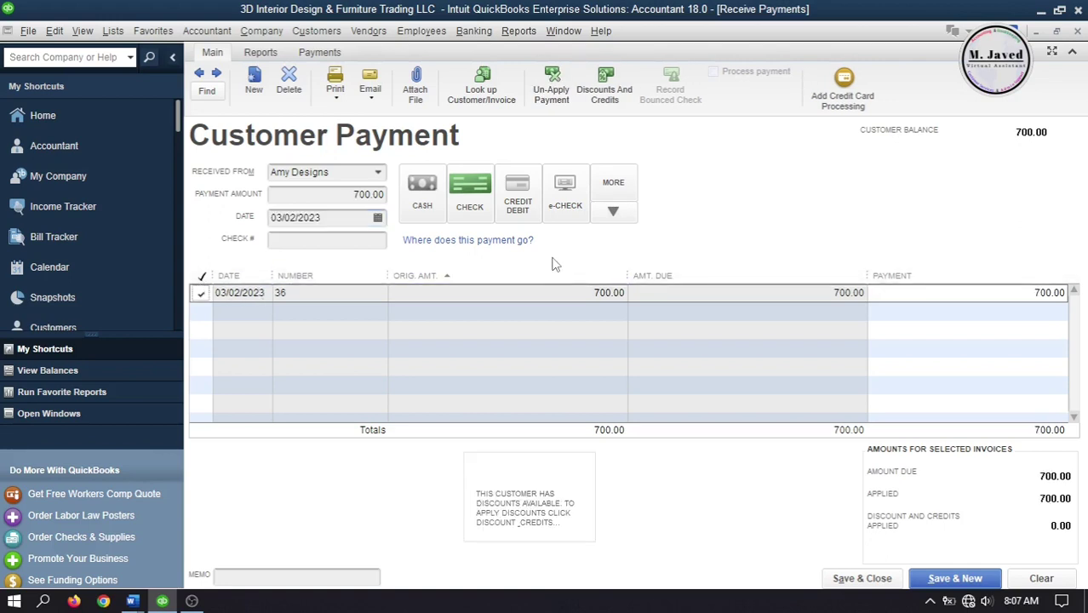
Apply a discount of 30.00 to invoice 36, assigned to the Discounts income account.
{"action": "left_click", "coordinate": [607, 109]}
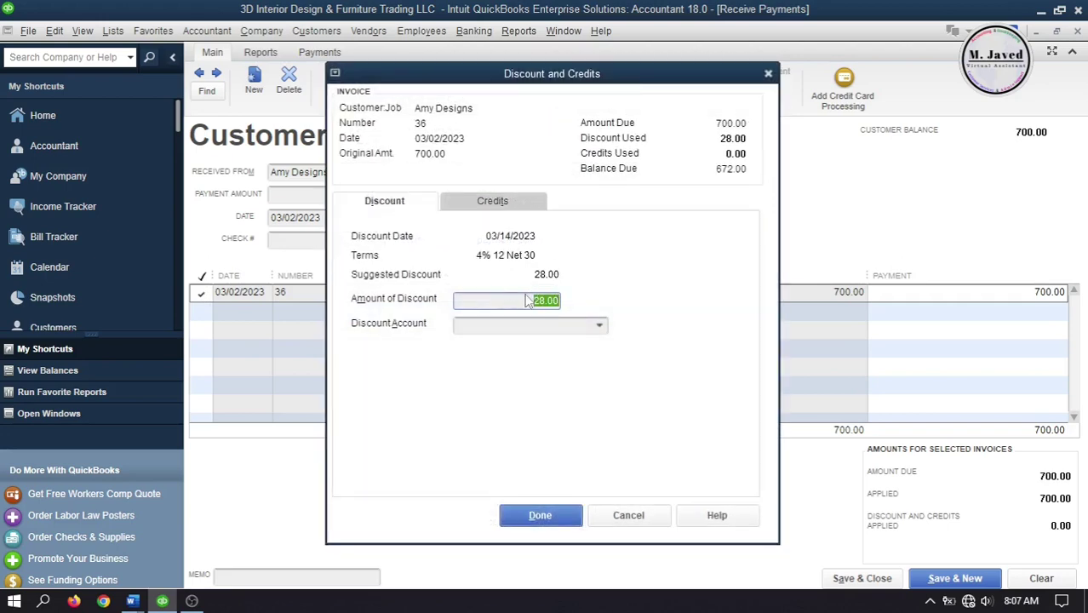
{"action": "key", "text": "Home"}
{"action": "left_click_drag", "start_coordinate": [496, 302], "coordinate": [651, 308]}
{"action": "type", "text": "20"}
{"action": "key", "text": "Tab"}
{"action": "key", "text": "shift+Tab"}
{"action": "type", "text": "30"}
{"action": "key", "text": "Tab"}
{"action": "key", "text": "shift+Tab"}
{"action": "key", "text": "BackSpace"}
{"action": "type", "text": "30"}
{"action": "left_click", "coordinate": [598, 326]}
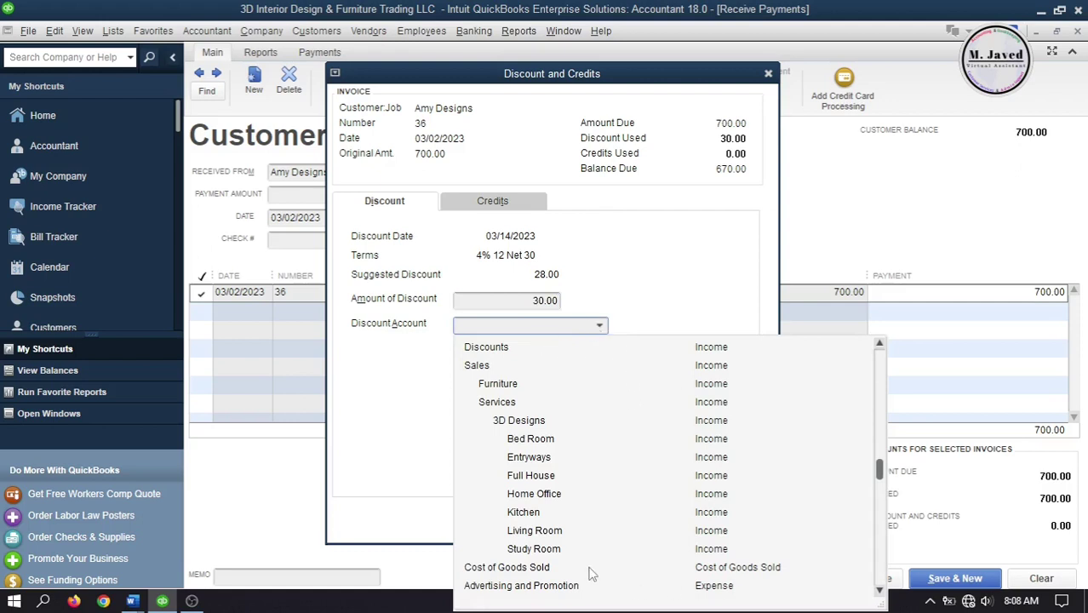
{"action": "left_click", "coordinate": [545, 348]}
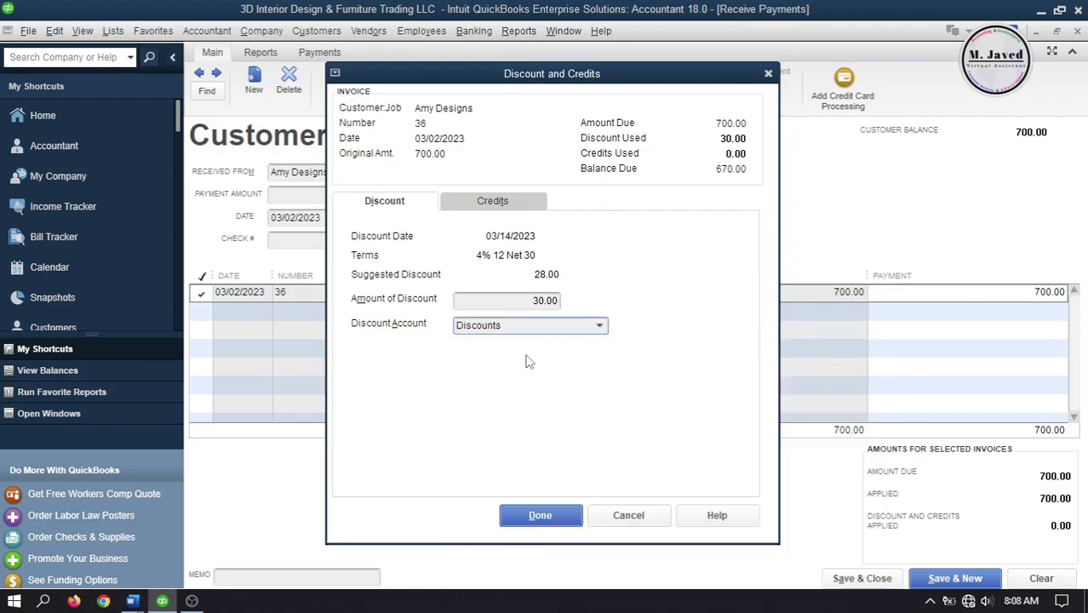
{"action": "left_click", "coordinate": [543, 514]}
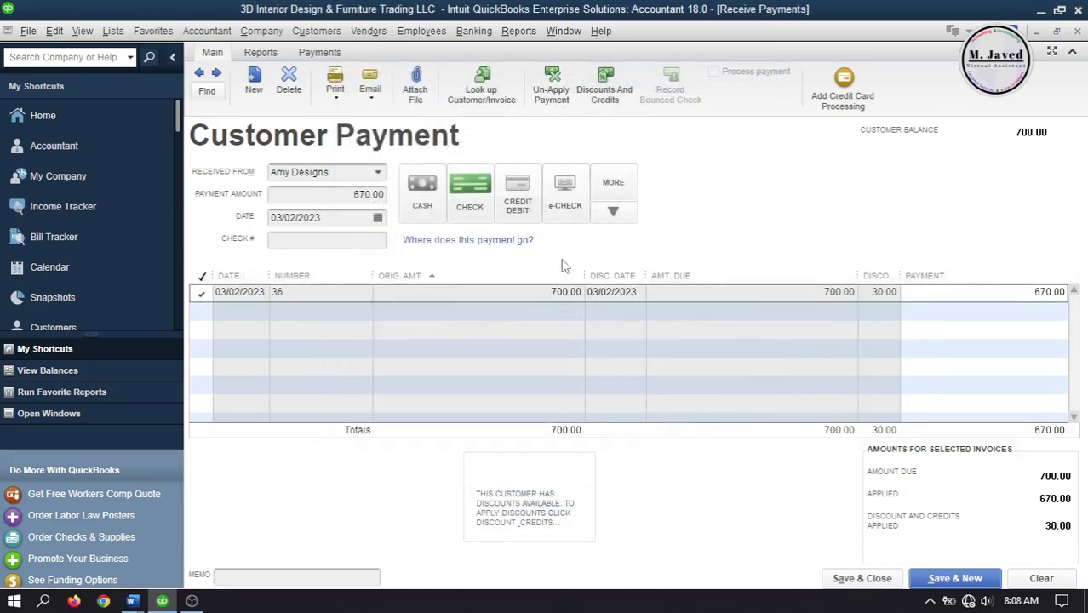
Change the discount on invoice 36 to 28.00, then deselect and reselect the invoice to recalculate the payment.
{"action": "left_click", "coordinate": [600, 98]}
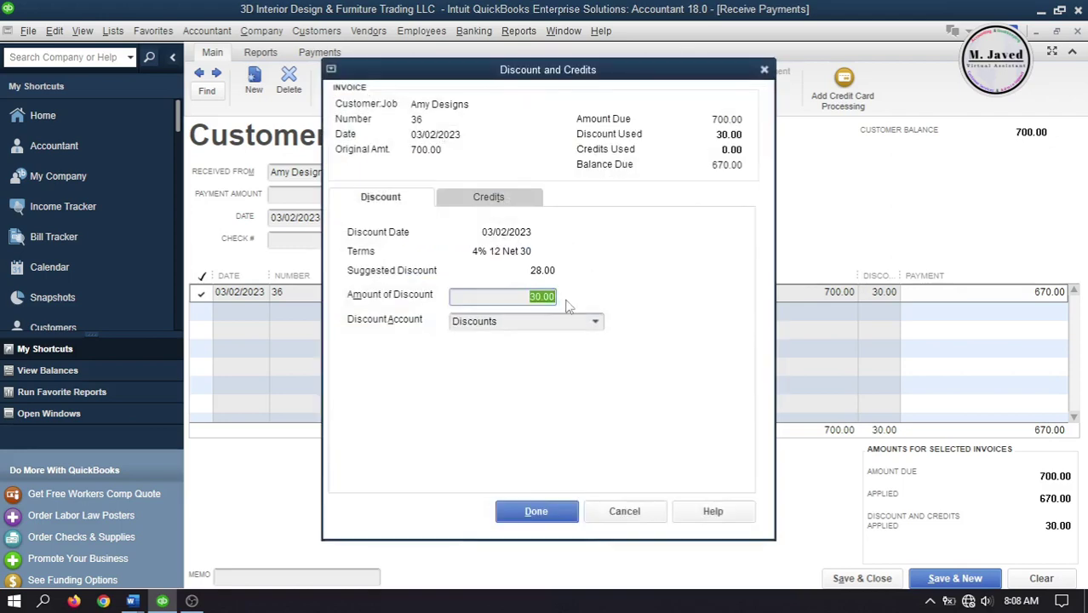
{"action": "type", "text": "28"}
{"action": "left_click", "coordinate": [534, 510]}
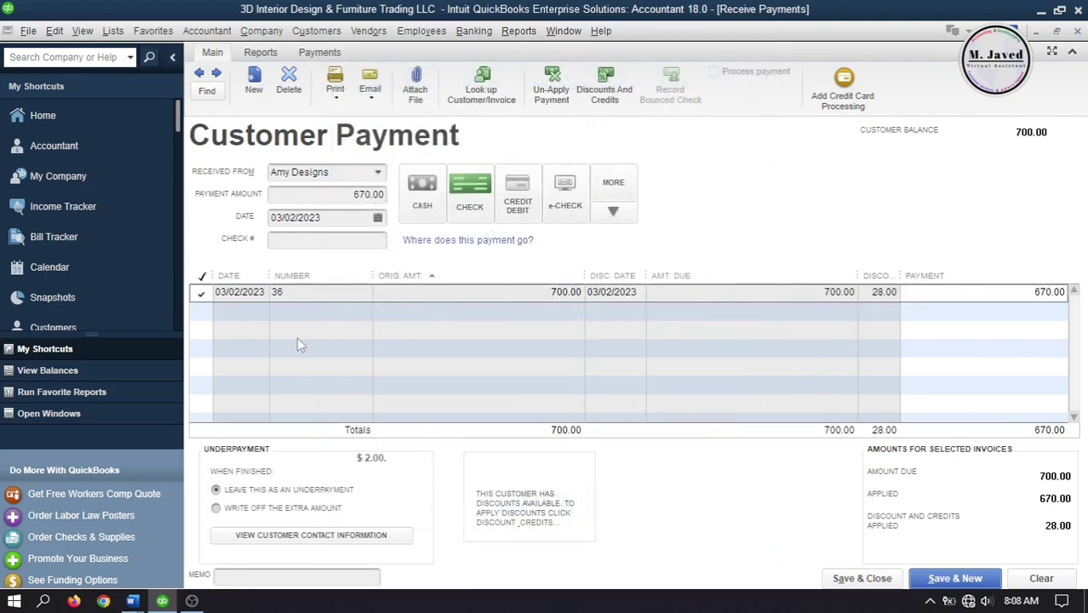
{"action": "left_click", "coordinate": [198, 294]}
{"action": "left_click", "coordinate": [199, 294]}
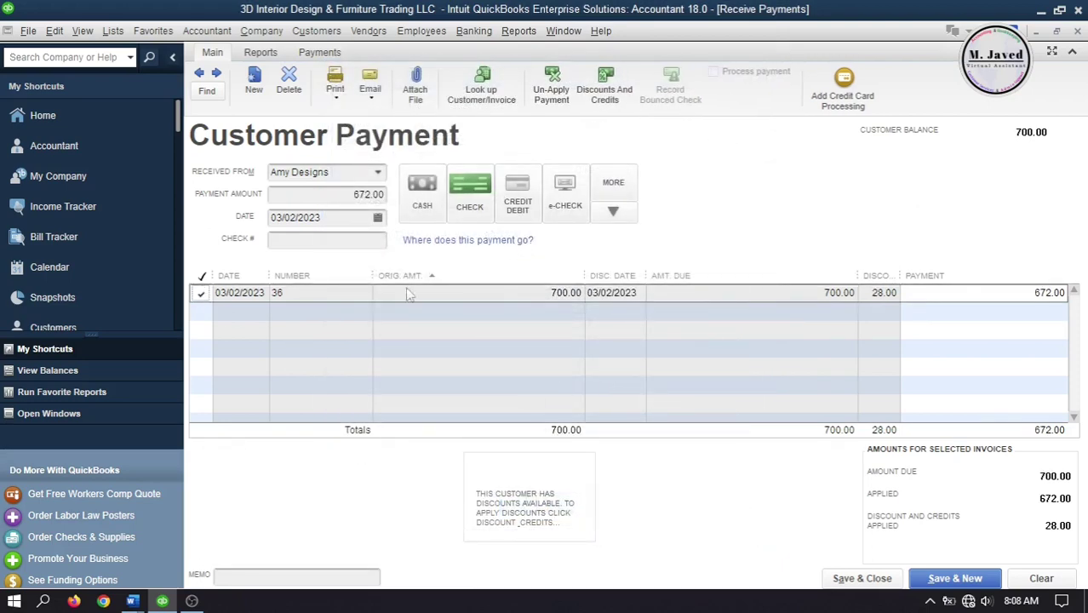
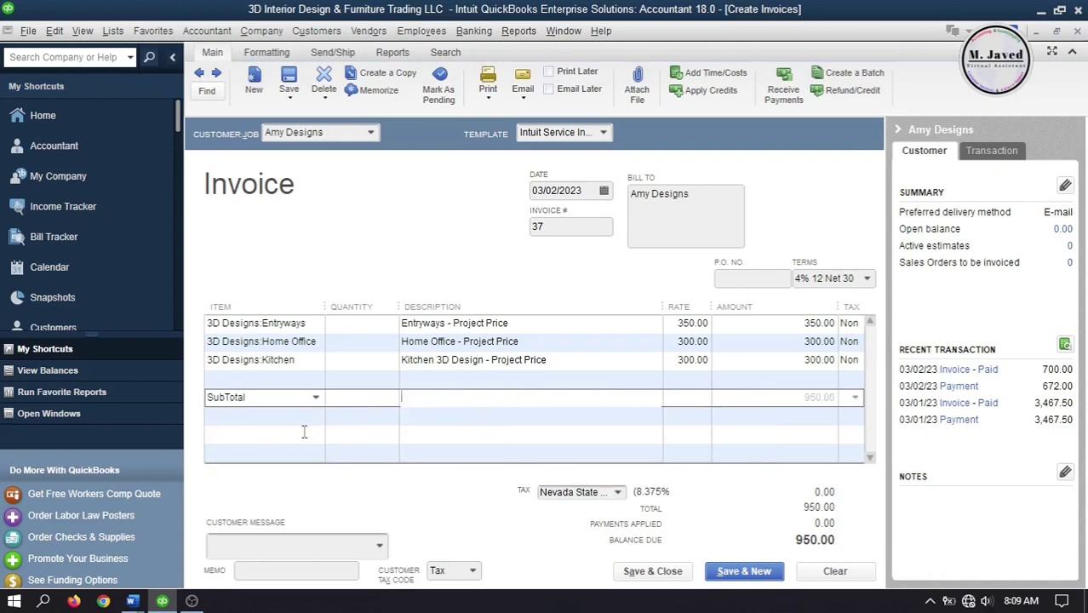
Add the Discount item on a line below the SubTotal of invoice 37.
{"action": "left_click", "coordinate": [300, 434]}
{"action": "type", "text": "disc"}
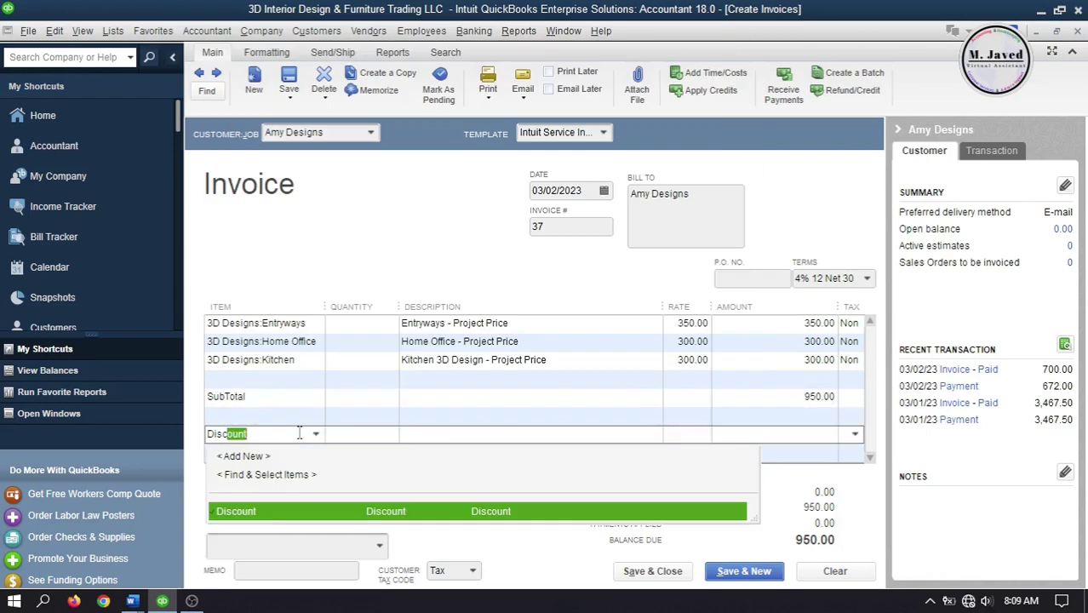
{"action": "key", "text": "Return"}
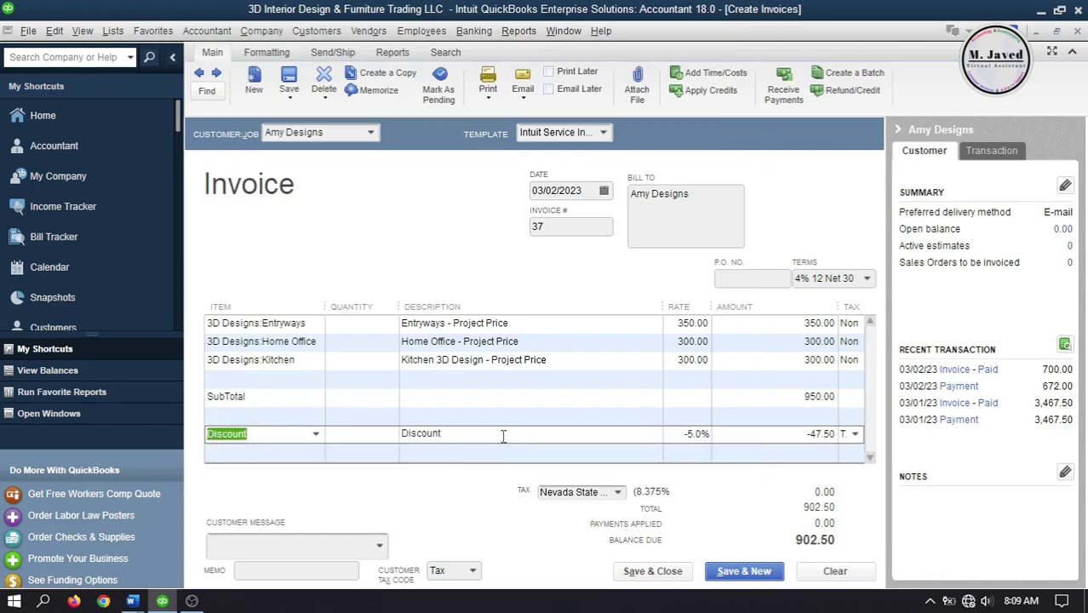
{"action": "left_click", "coordinate": [547, 435]}
{"action": "left_click", "coordinate": [546, 435]}
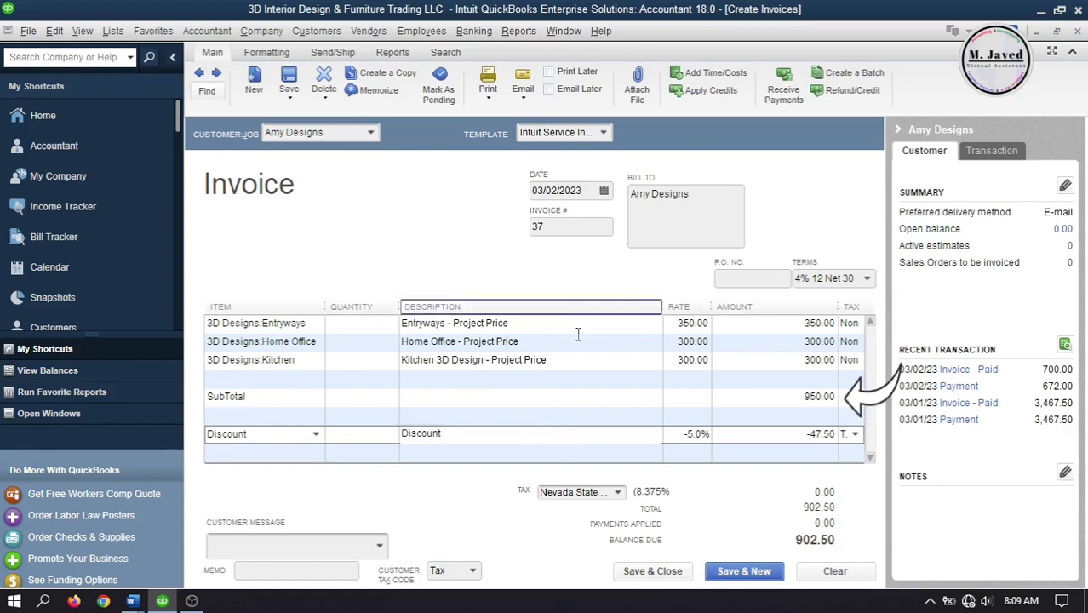
{"action": "left_click", "coordinate": [560, 413]}
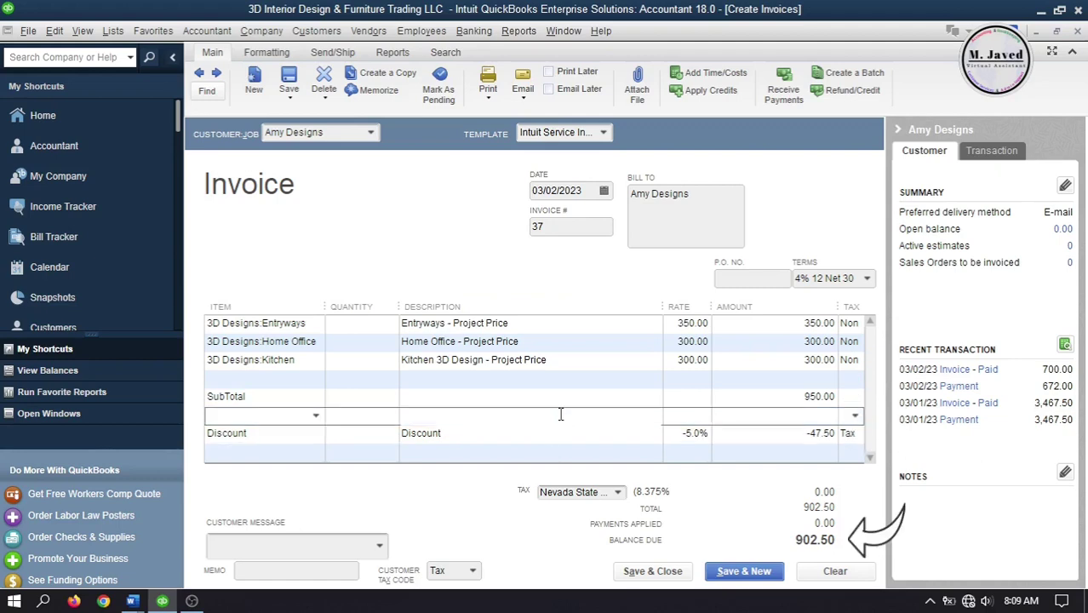
Change the payment terms of invoice 37 to 2% 10 Net 30.
{"action": "left_click", "coordinate": [815, 278]}
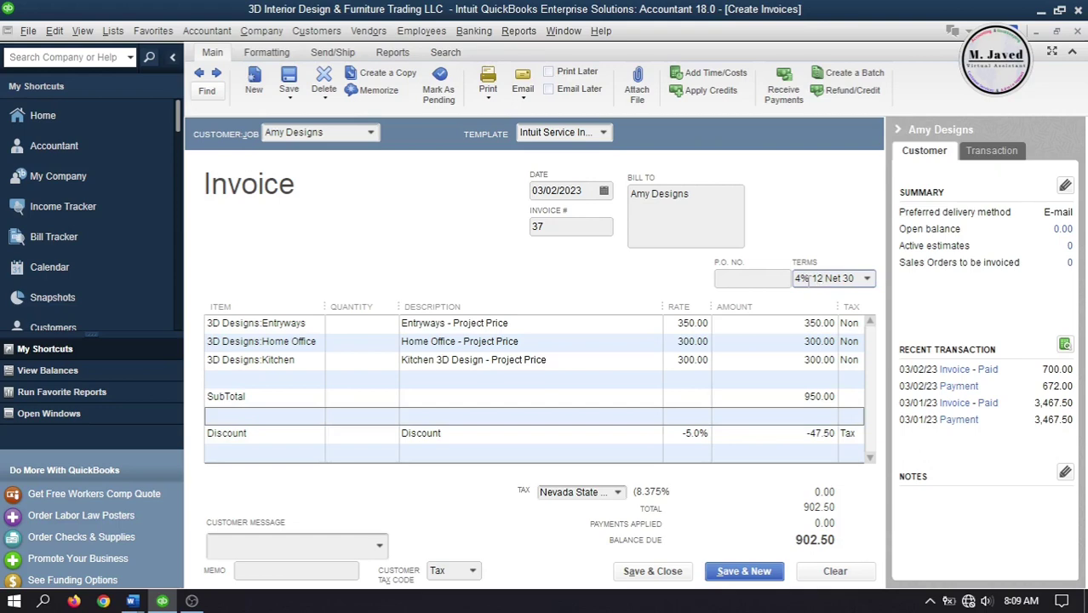
{"action": "key", "text": "BackSpace"}
{"action": "left_click", "coordinate": [865, 280]}
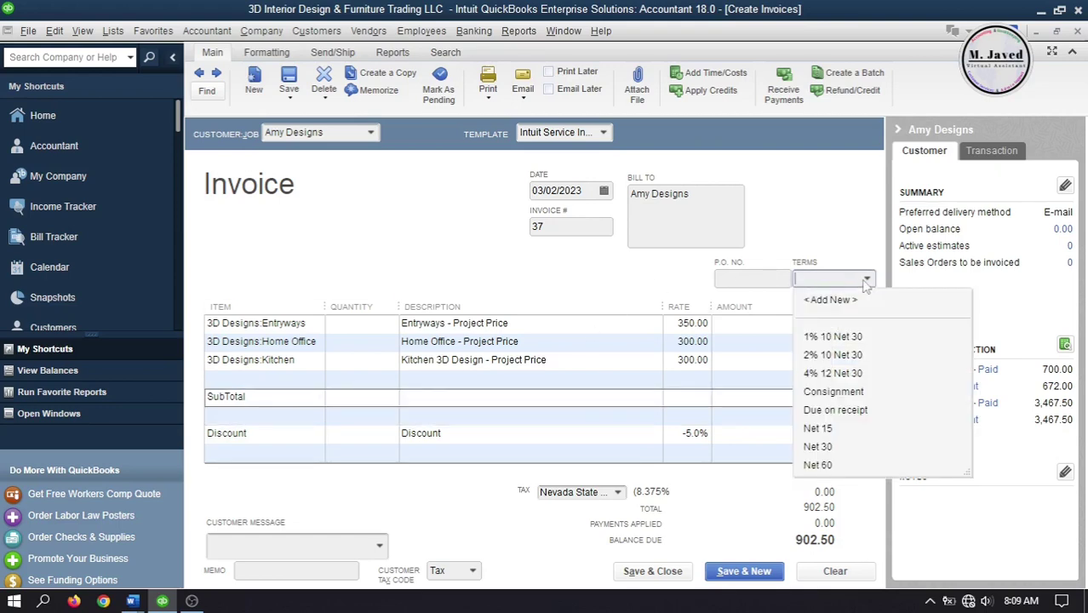
{"action": "left_click", "coordinate": [838, 355]}
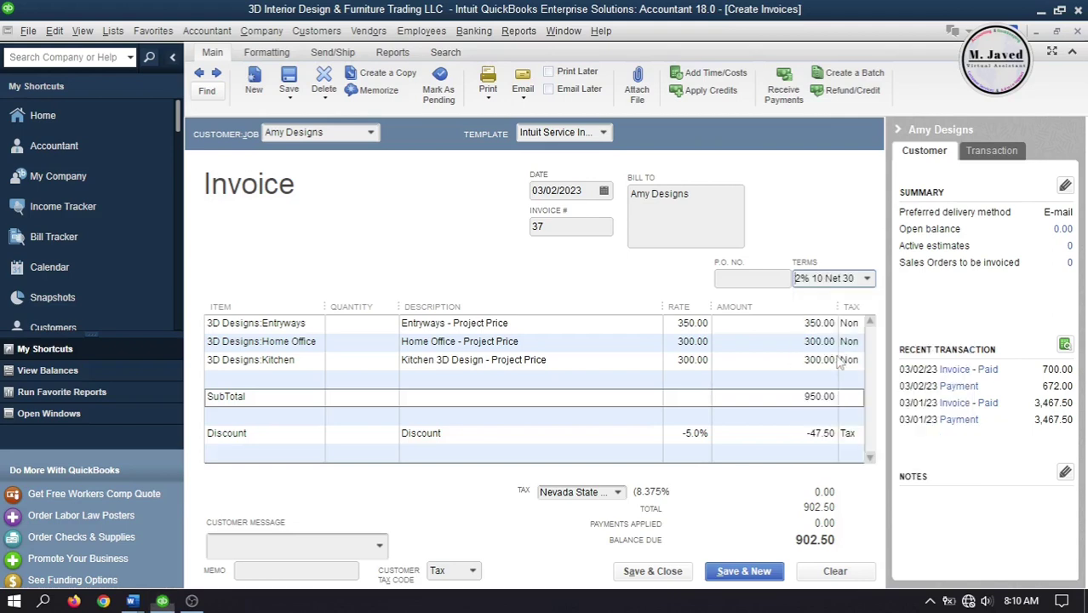
Set the invoice date to 03/03/2023, then save and close the invoice.
{"action": "left_click", "coordinate": [603, 191]}
{"action": "left_click", "coordinate": [640, 266]}
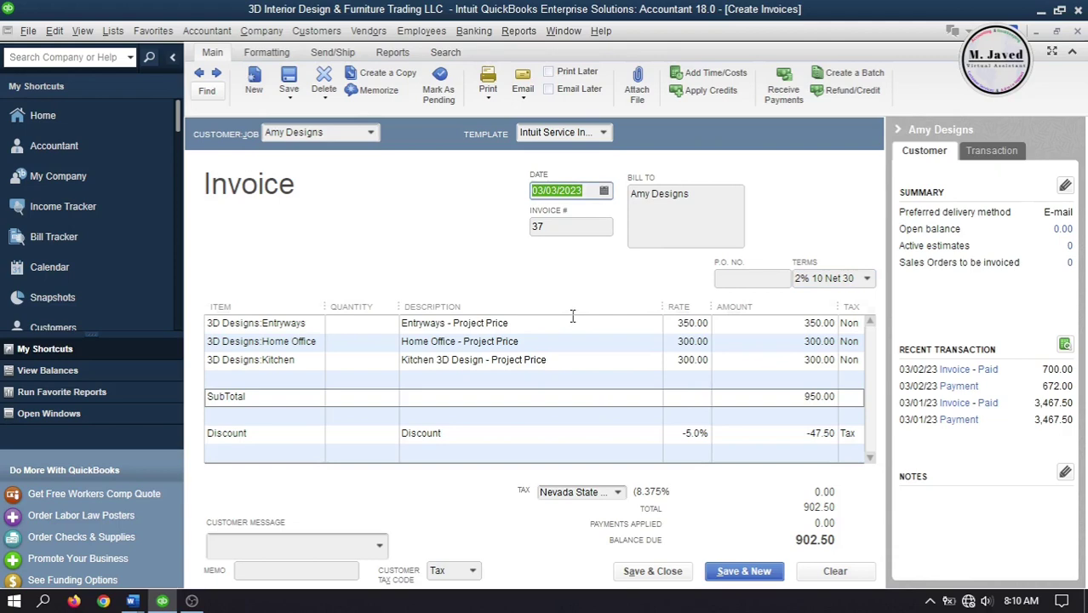
{"action": "left_click", "coordinate": [653, 571]}
{"action": "left_click", "coordinate": [543, 234]}
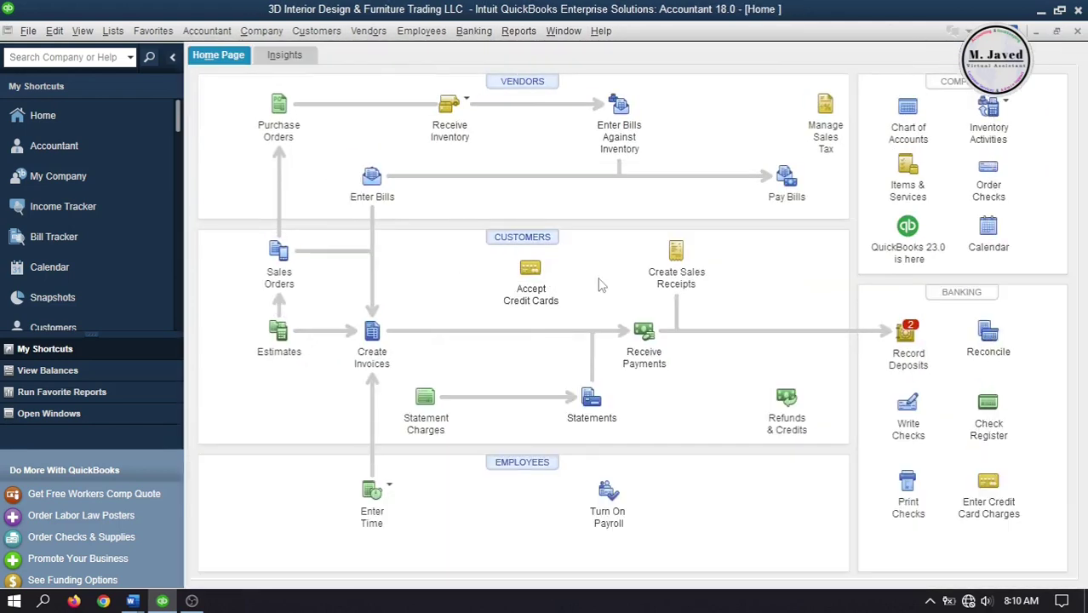
Start a customer payment received from Amy Designs.
{"action": "left_click", "coordinate": [643, 333]}
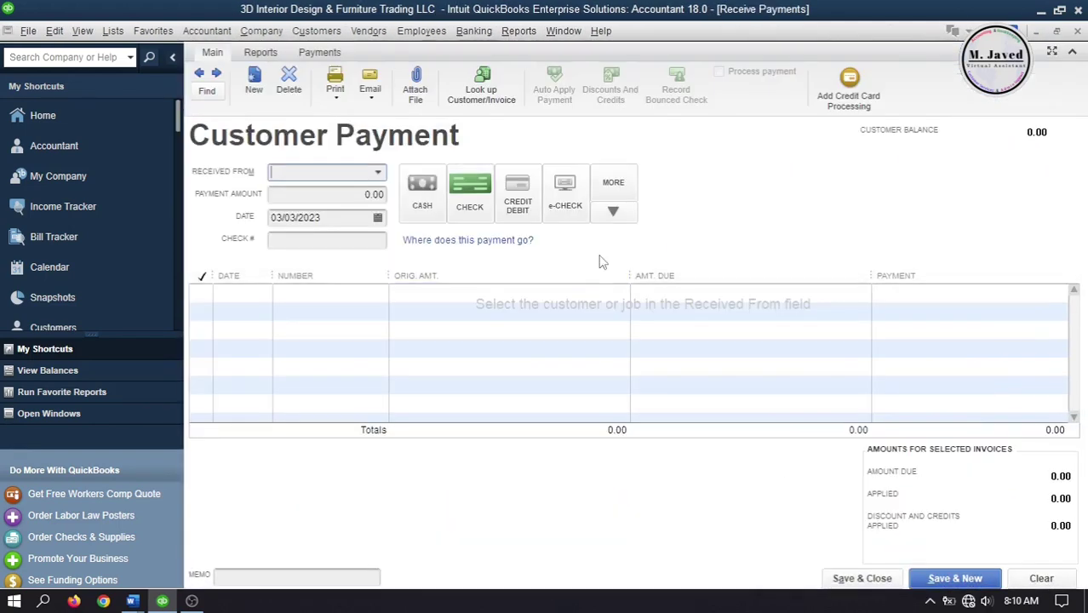
{"action": "left_click", "coordinate": [377, 172]}
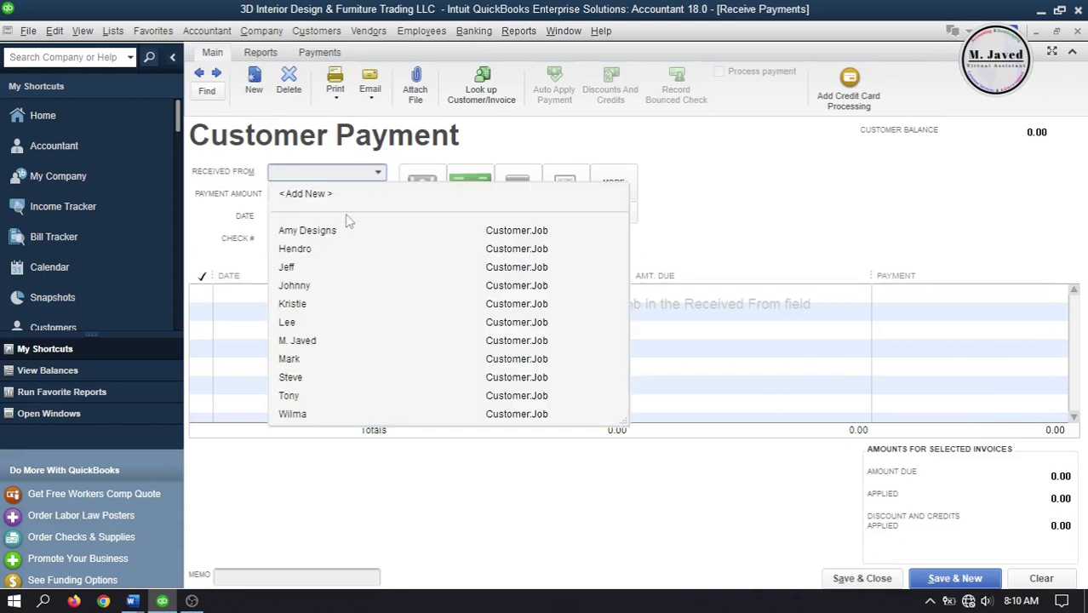
{"action": "left_click", "coordinate": [308, 231]}
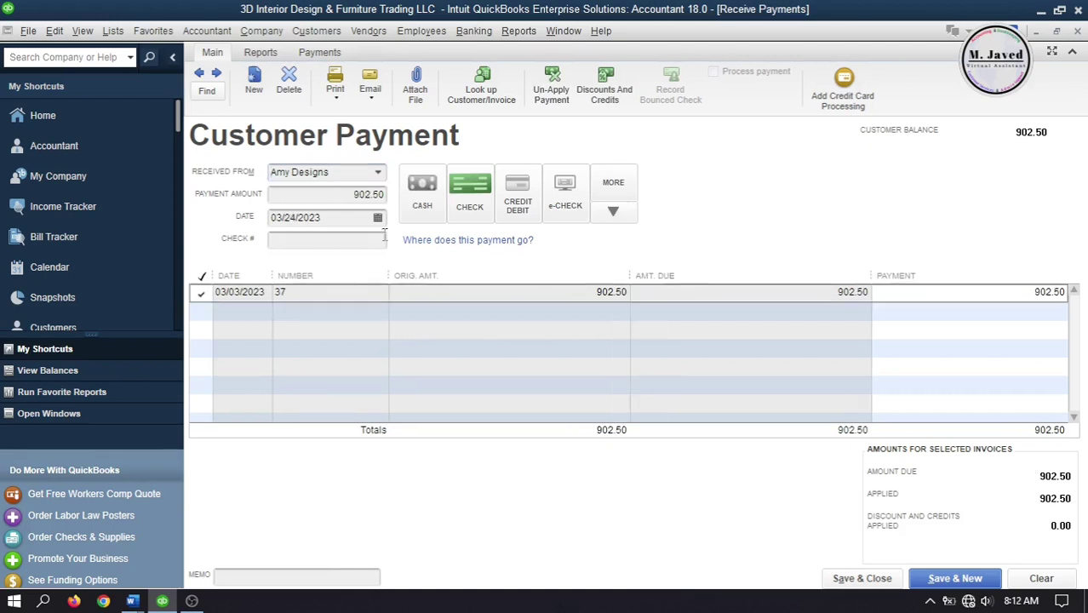
Set the payment date to 03/05/2023 and enter 434 as the check number.
{"action": "left_click", "coordinate": [377, 217]}
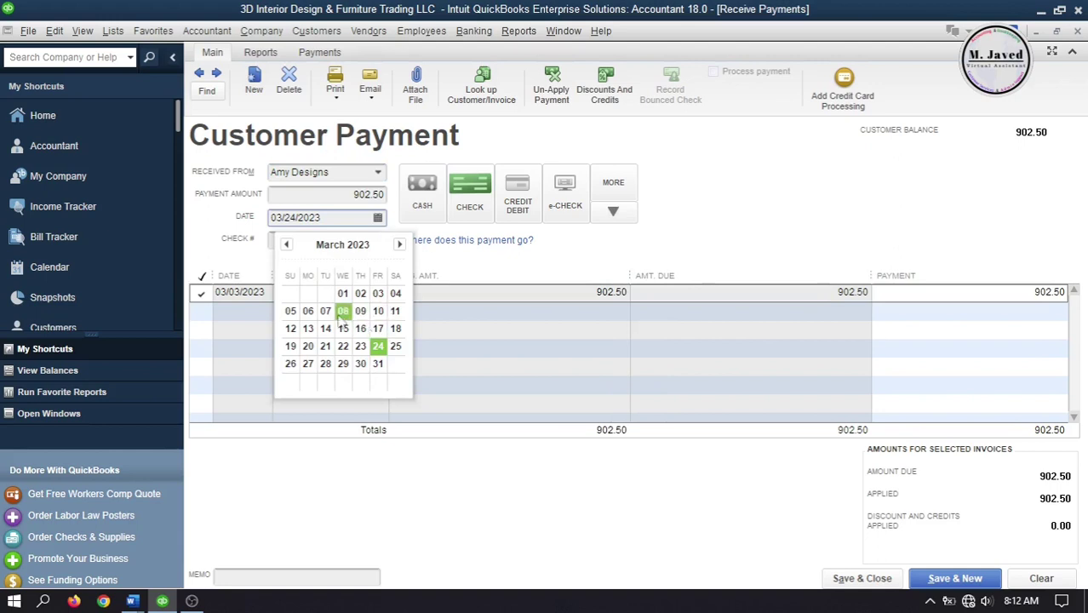
{"action": "left_click", "coordinate": [289, 314]}
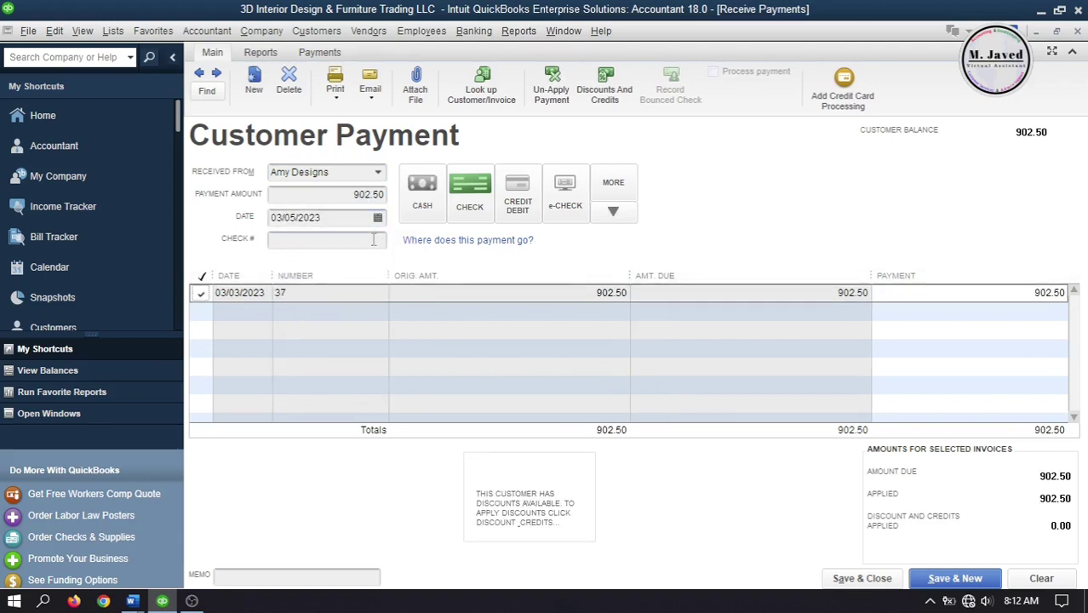
{"action": "left_click", "coordinate": [374, 239]}
{"action": "type", "text": "434"}
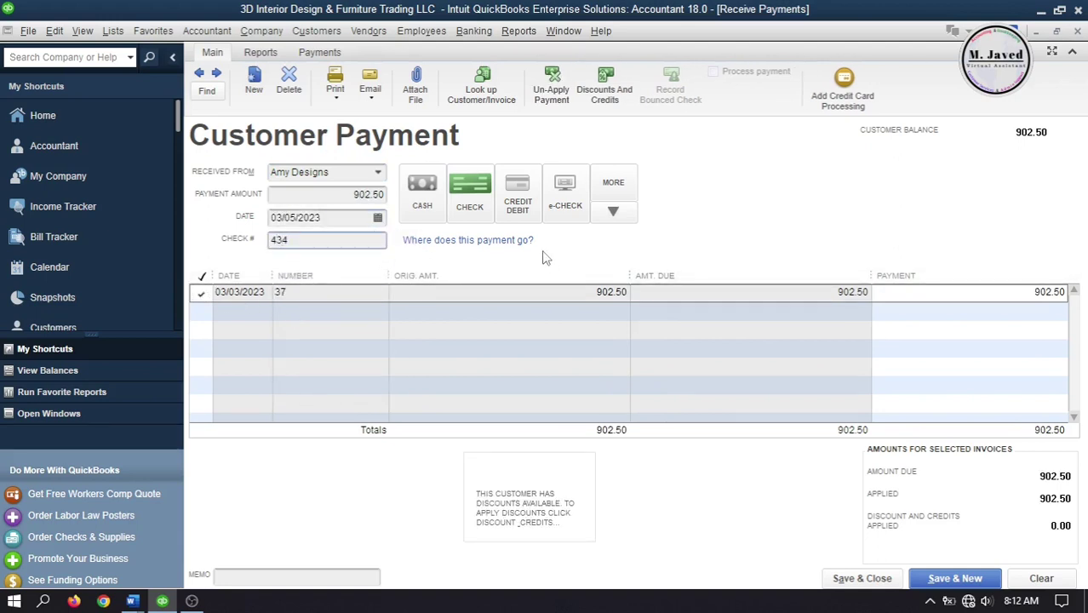
Apply the suggested early payment discount of 18.05 to invoice 37, keeping Discounts as the discount account.
{"action": "left_click", "coordinate": [605, 87]}
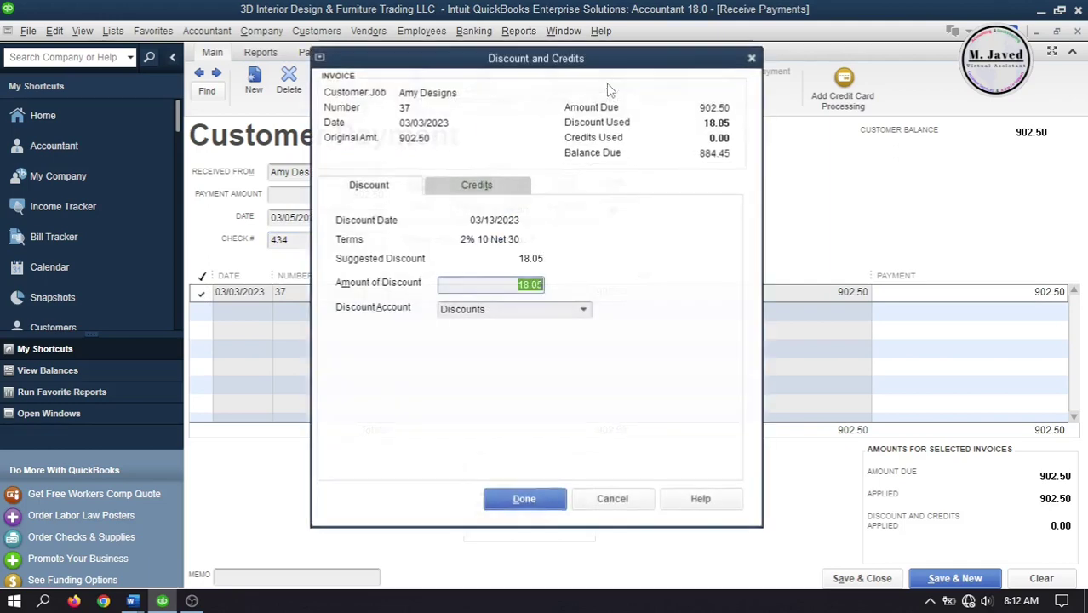
{"action": "left_click", "coordinate": [508, 287]}
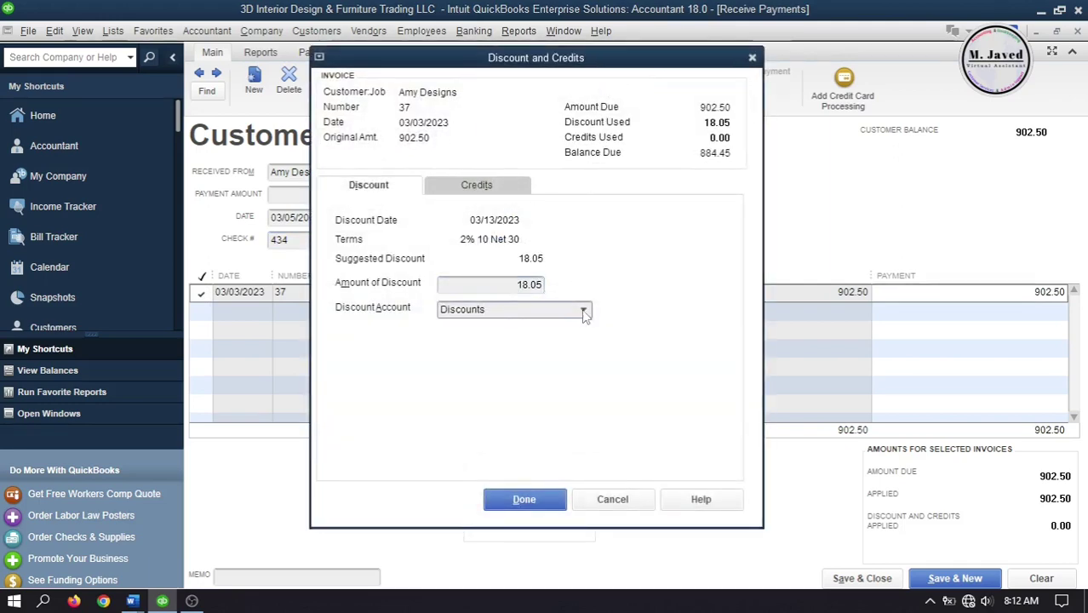
{"action": "left_click", "coordinate": [584, 309]}
{"action": "left_click", "coordinate": [584, 309]}
{"action": "left_click", "coordinate": [522, 500]}
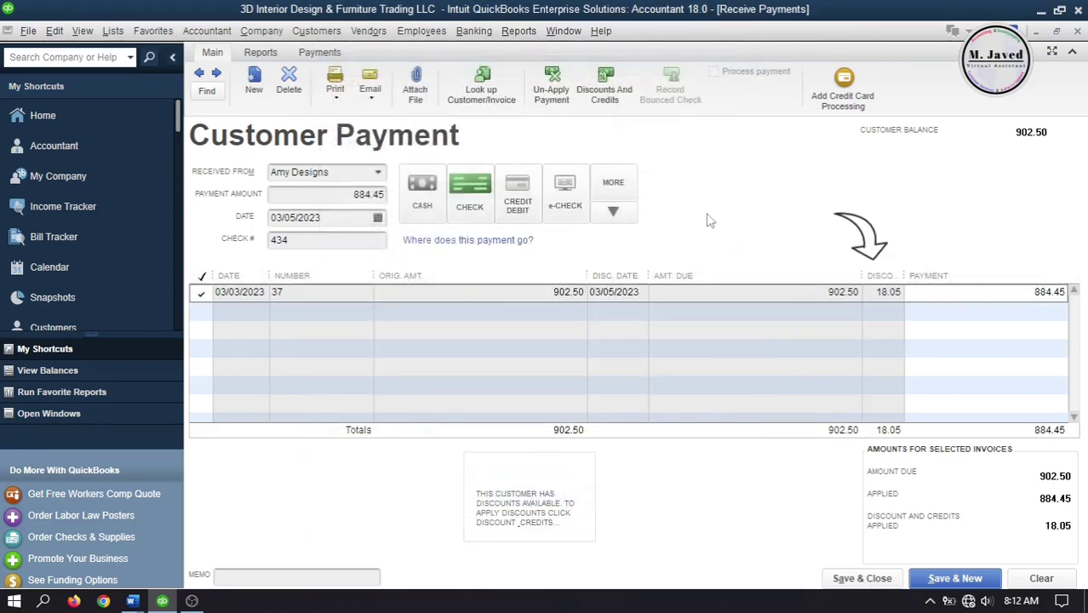
Save and close the customer payment, then minimize the program window.
{"action": "left_click", "coordinate": [860, 578]}
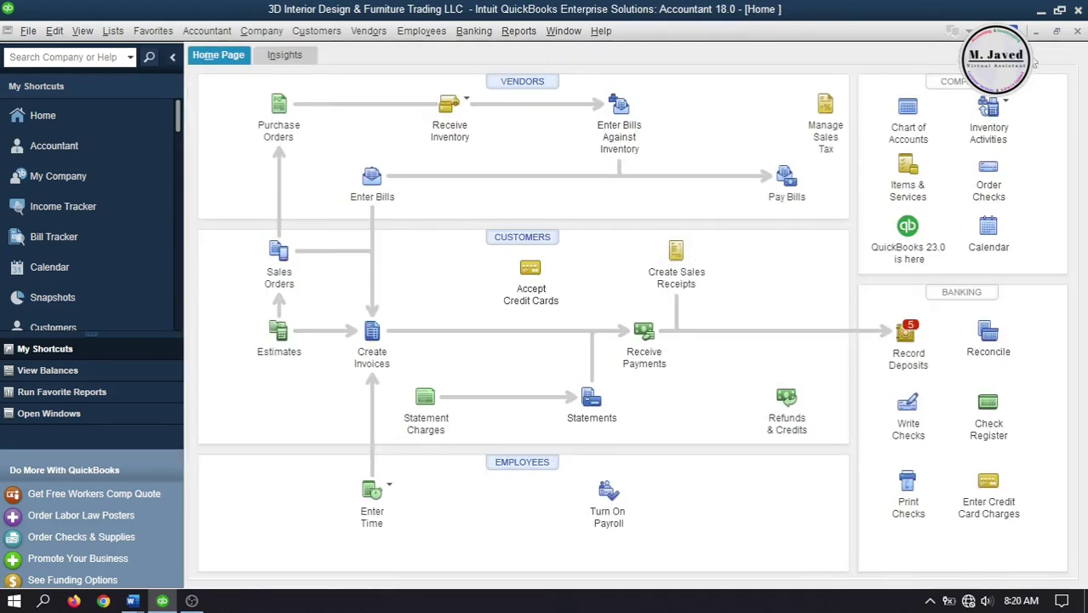
{"action": "left_click", "coordinate": [1040, 12]}
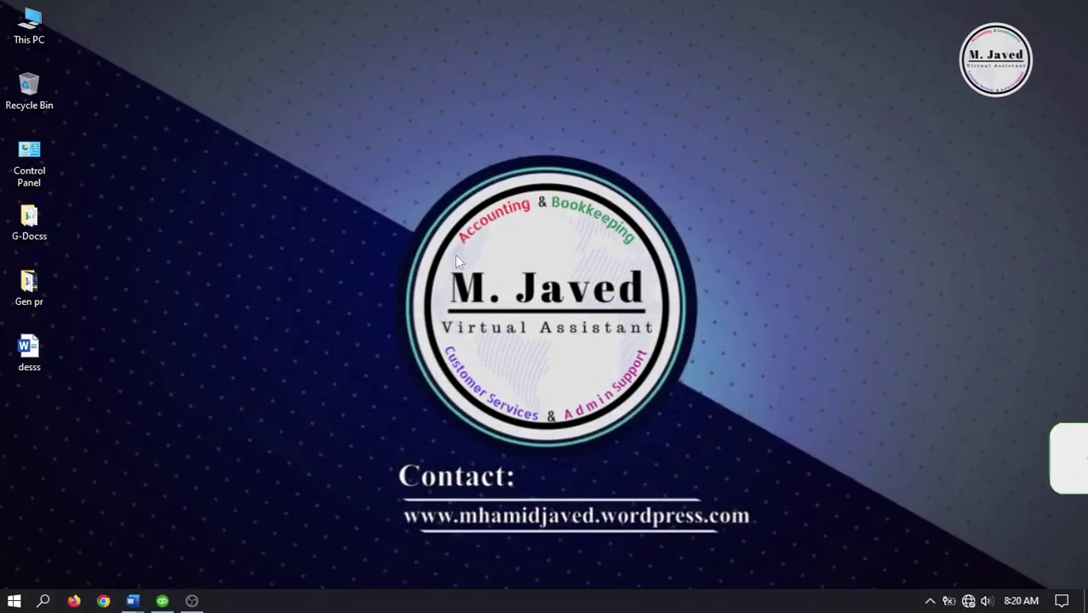